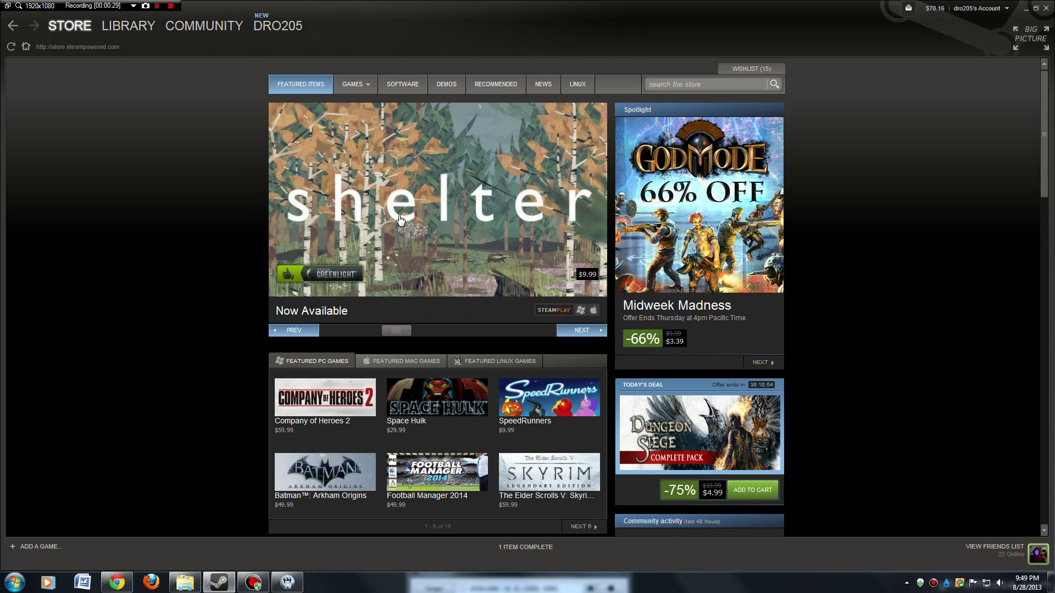
# Open Don't Starve in the game library and browse its Steam Workshop.
pyautogui.click(123, 25)
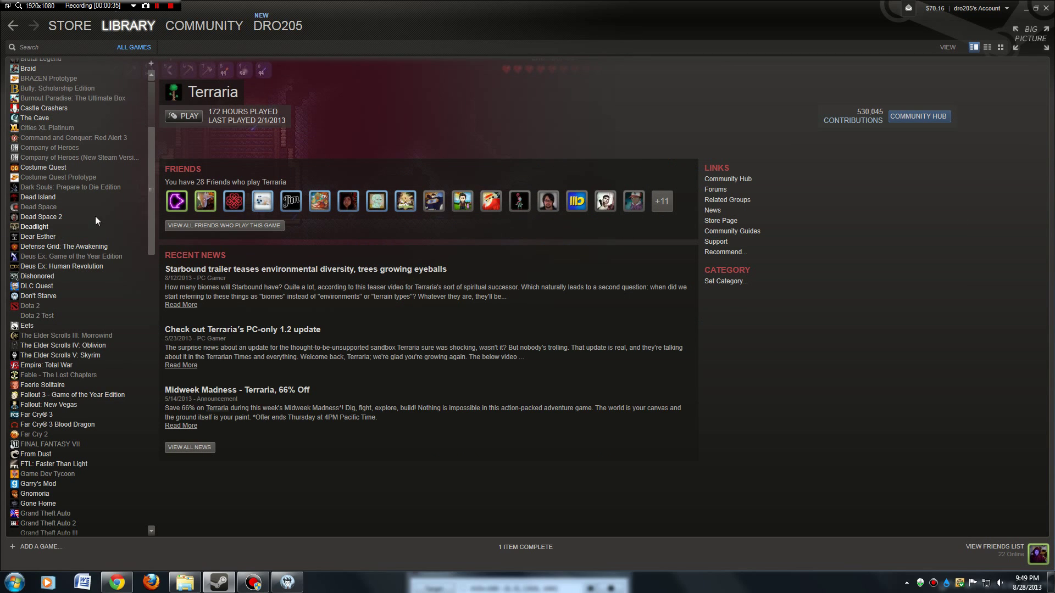
pyautogui.click(44, 295)
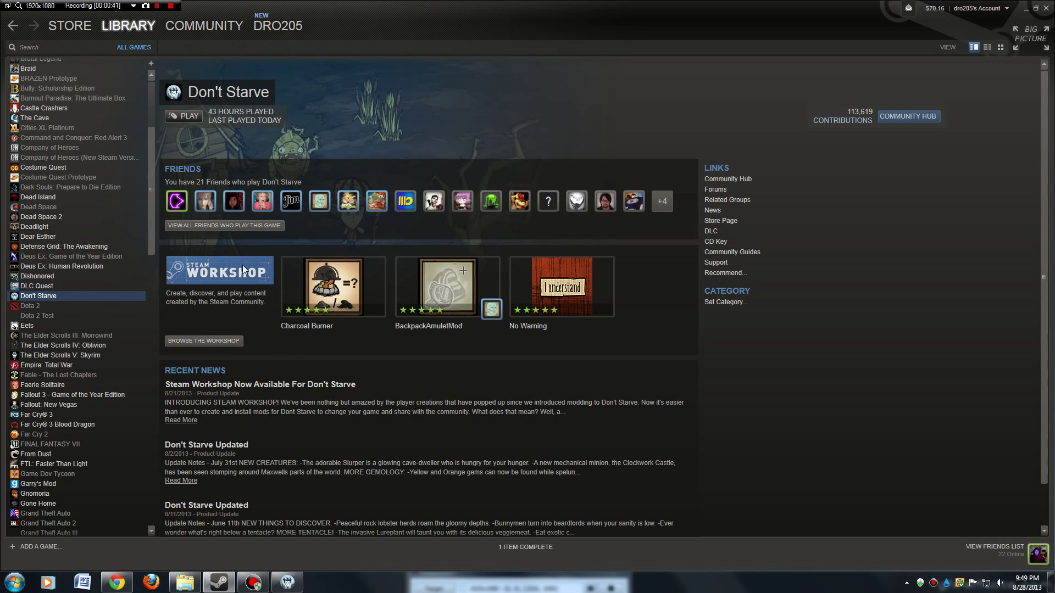
pyautogui.click(216, 340)
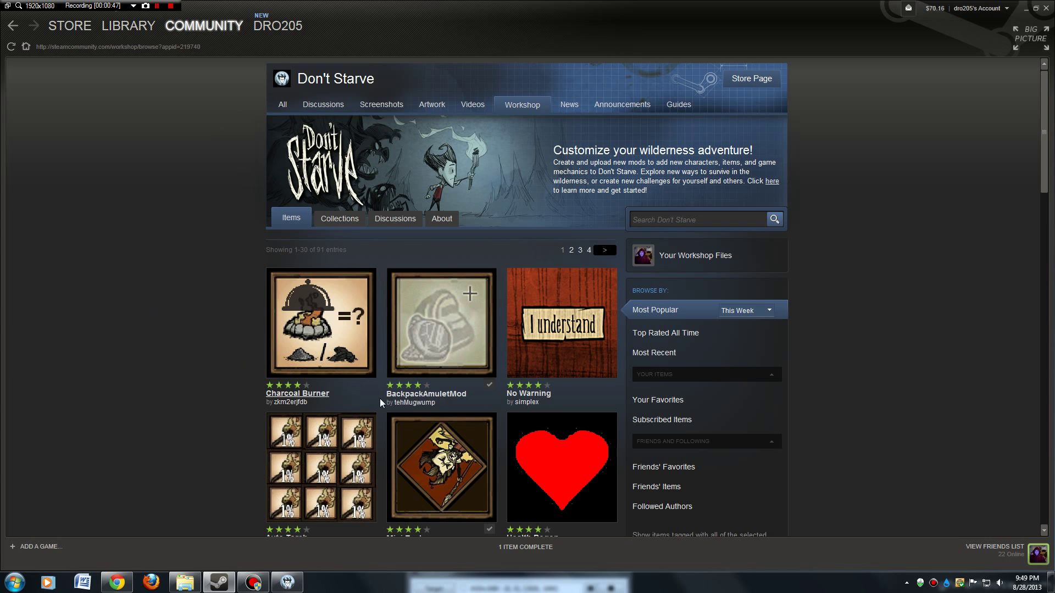
# Open the Charcoal Burner mod from the Workshop items and subscribe to it.
pyautogui.scroll(-1, 189, 390)
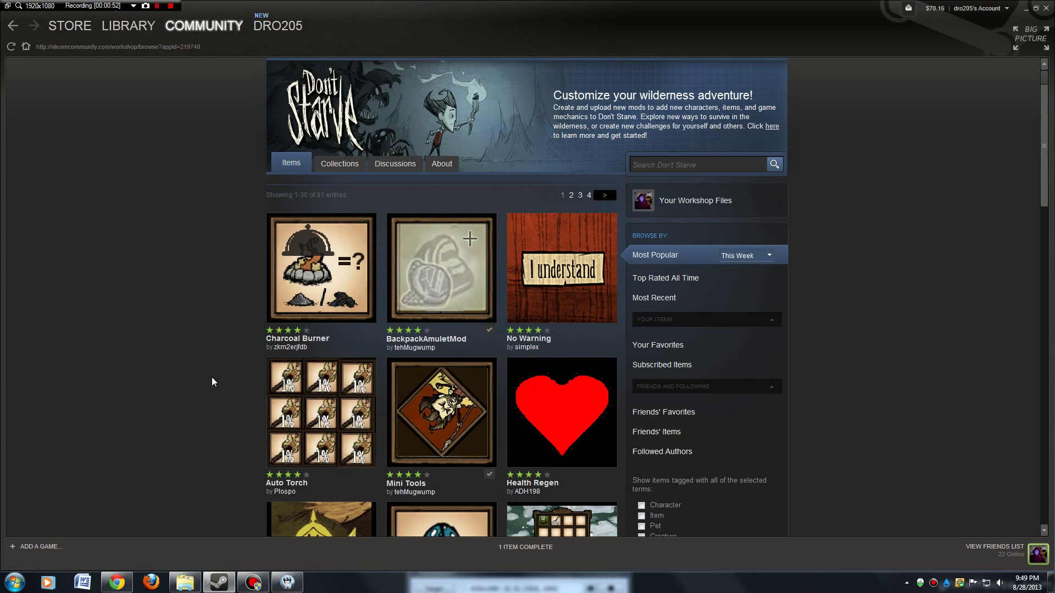
pyautogui.moveTo(315, 289)
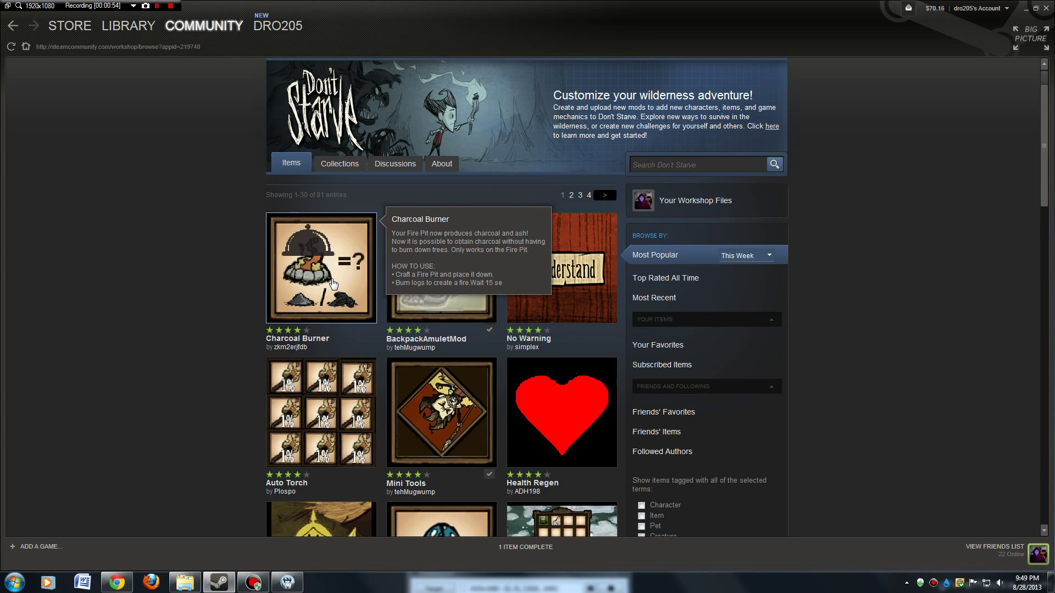
pyautogui.click(331, 281)
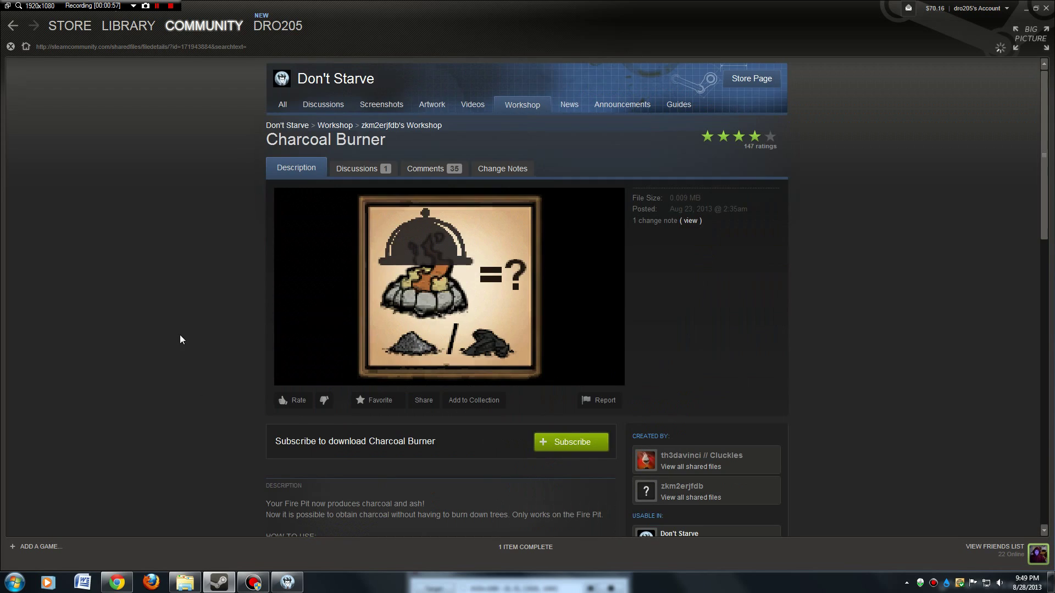
pyautogui.scroll(-3, 187, 333)
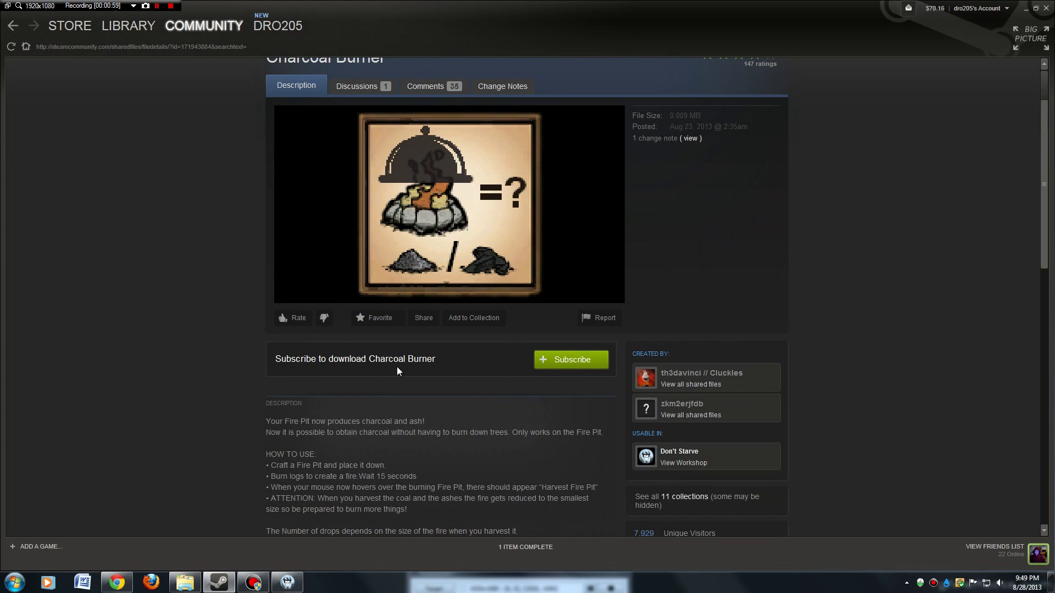
pyautogui.click(574, 366)
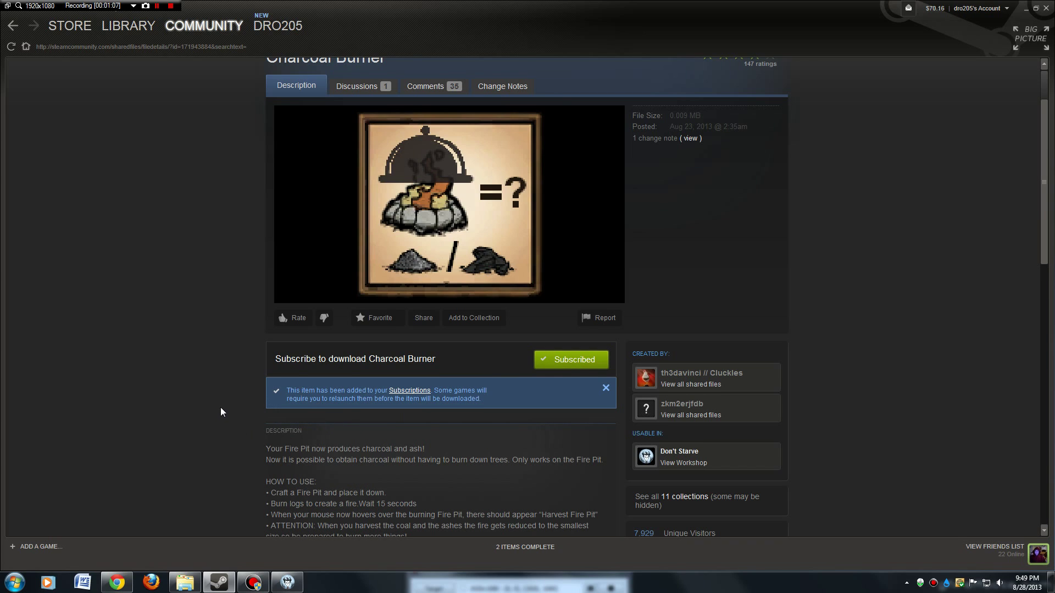
# Read the Charcoal Burner description, return to the Workshop items and look through the most popular mods.
pyautogui.scroll(-3, 220, 407)
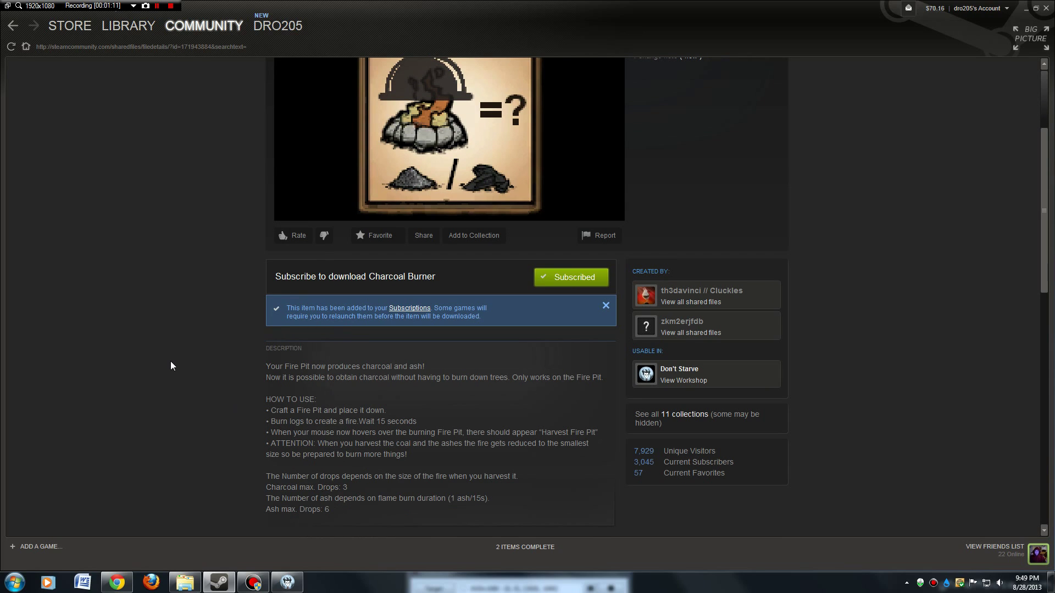
pyautogui.scroll(5, 171, 365)
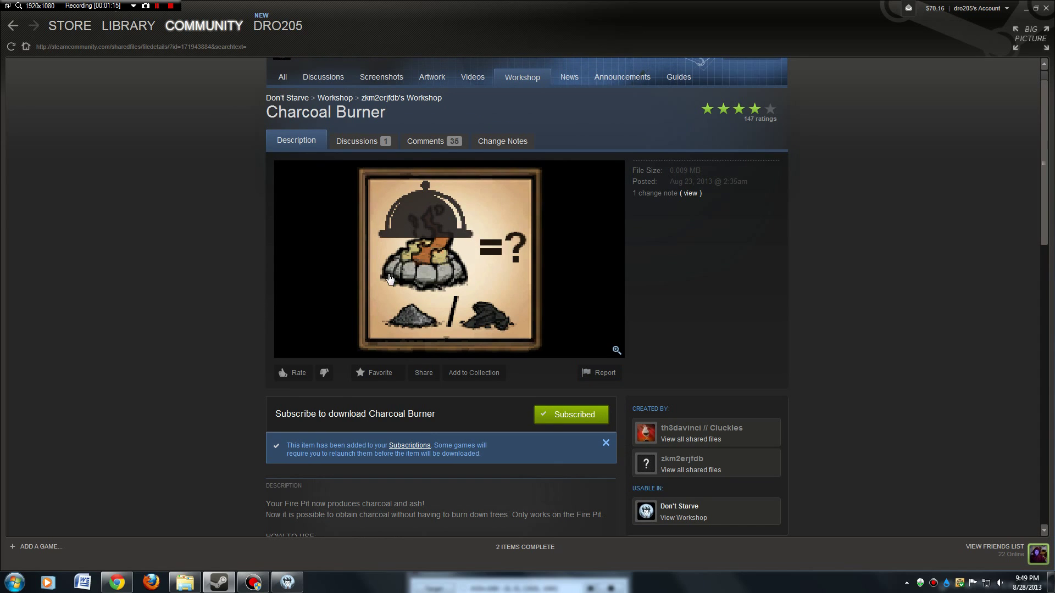
pyautogui.click(13, 28)
pyautogui.scroll(-3, 537, 350)
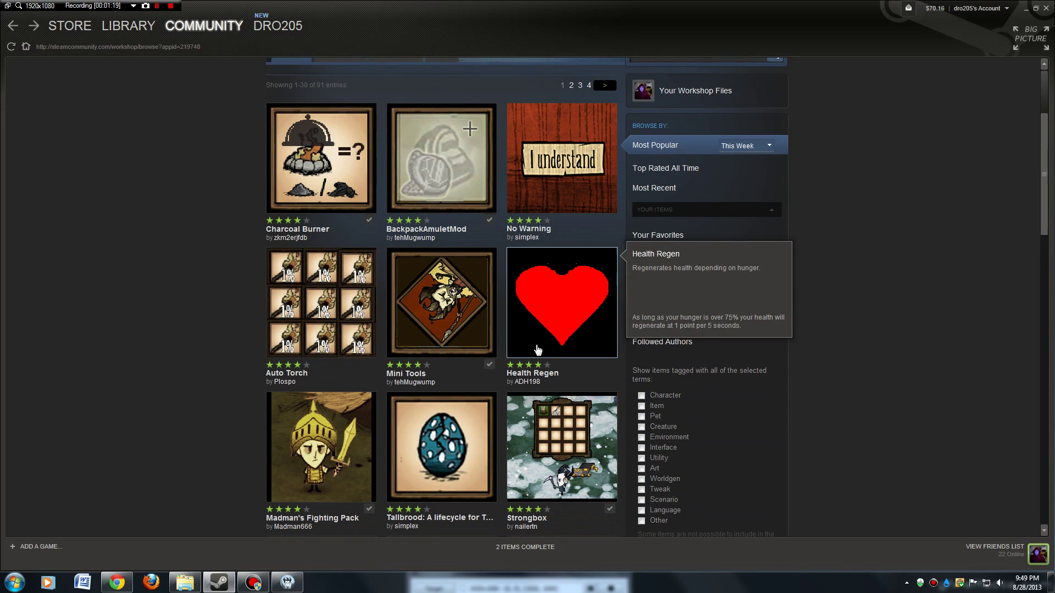
pyautogui.scroll(-2, 538, 350)
pyautogui.scroll(-2, 537, 348)
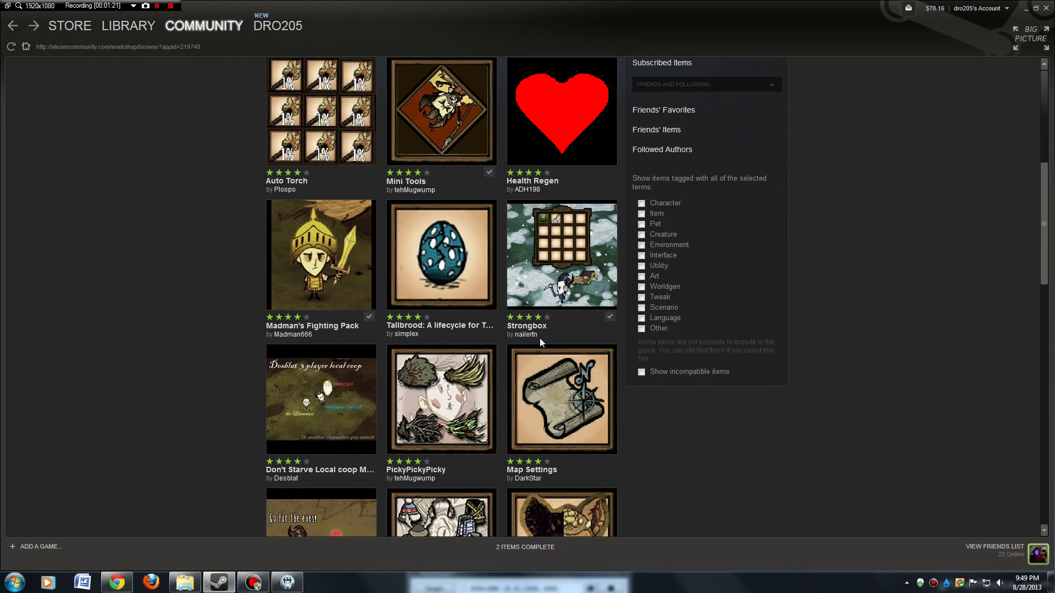
pyautogui.scroll(-3, 539, 338)
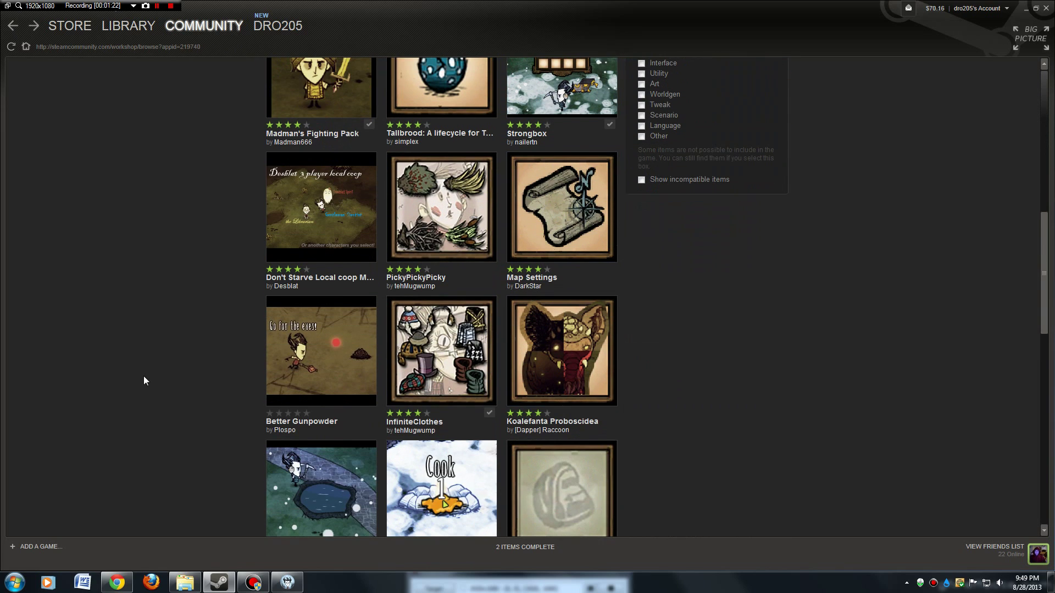
pyautogui.scroll(8, 143, 376)
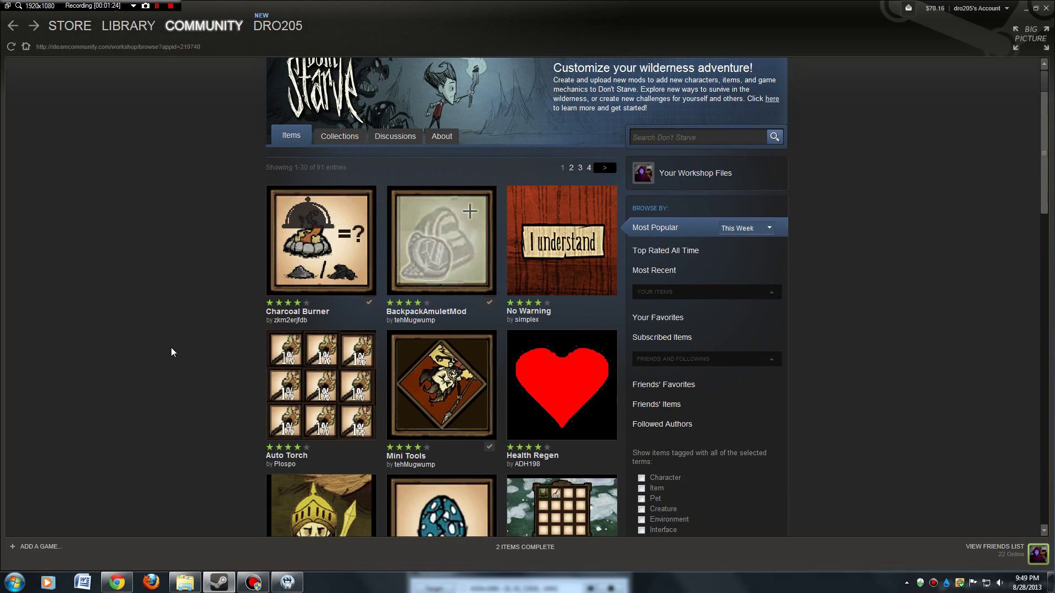
pyautogui.scroll(2, 170, 347)
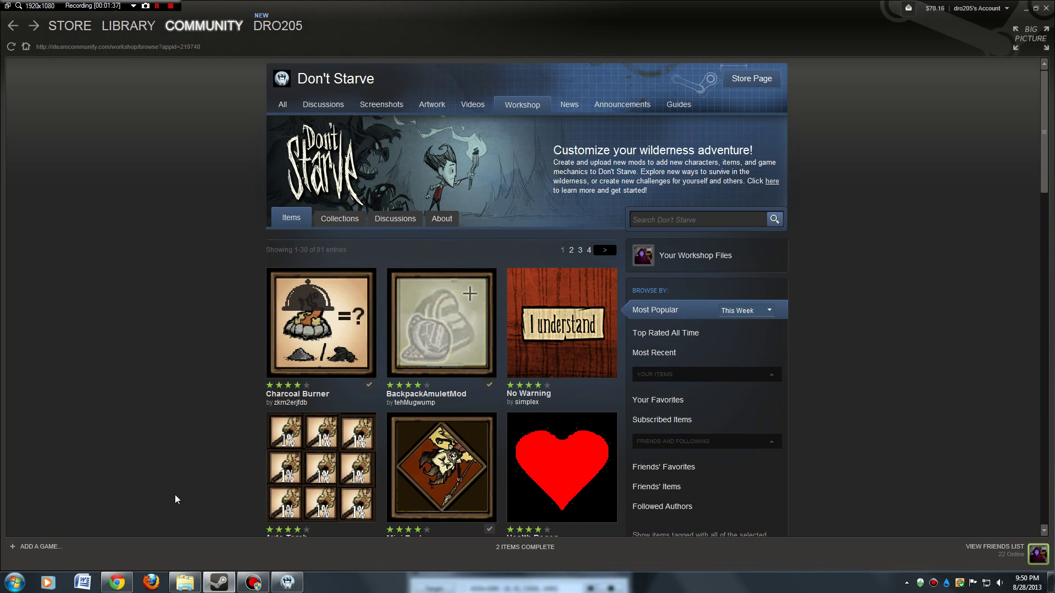
# Switch to the Klei Entertainment Forums in Chrome and open the [Don't Starve] Mods and tools forum.
pyautogui.moveTo(117, 584)
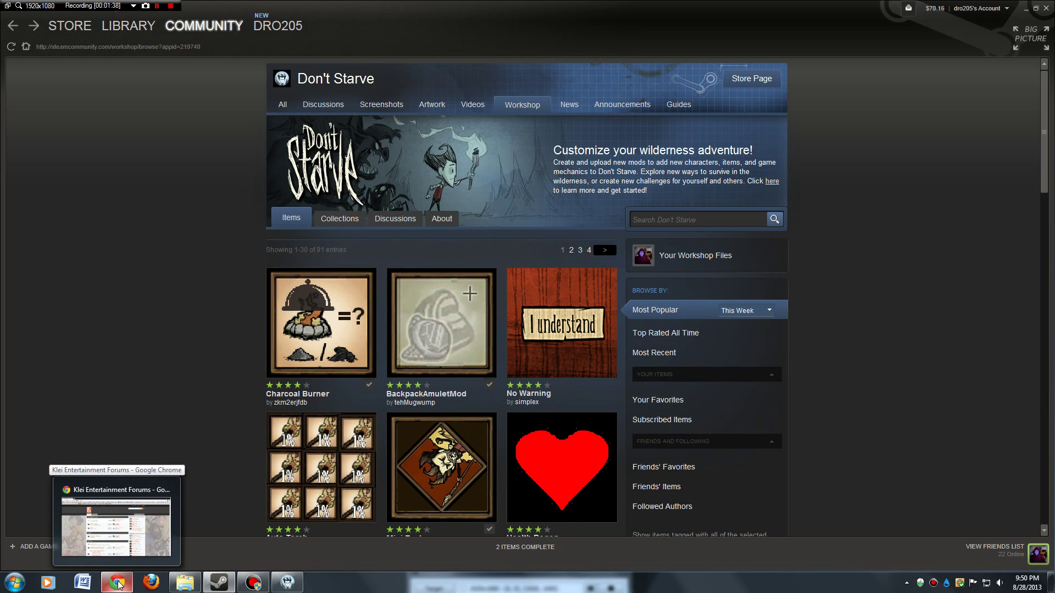
pyautogui.click(139, 555)
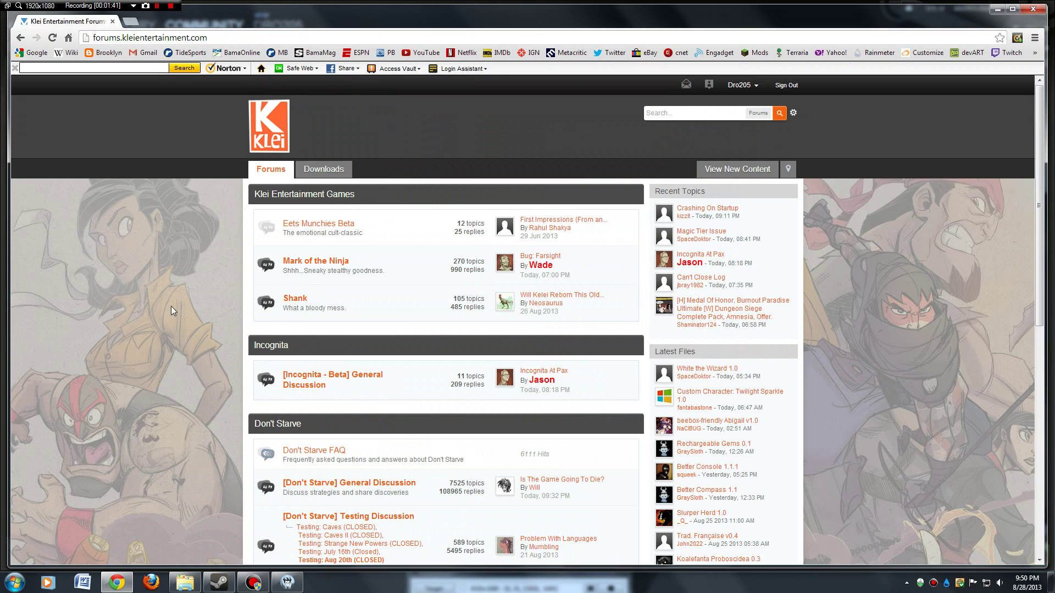
pyautogui.click(153, 39)
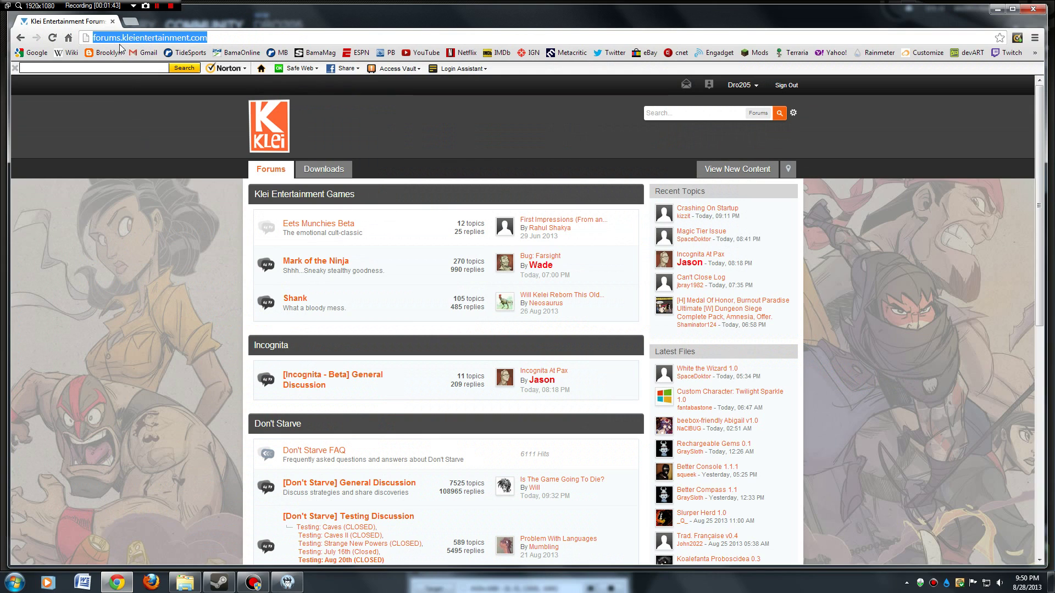
pyautogui.click(207, 38)
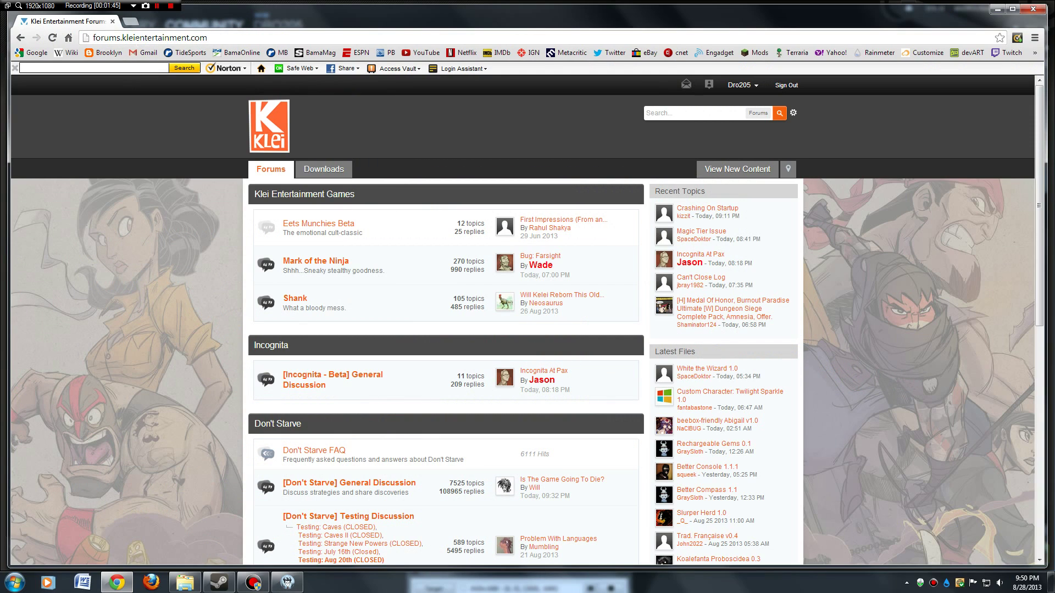
pyautogui.scroll(-5, 245, 393)
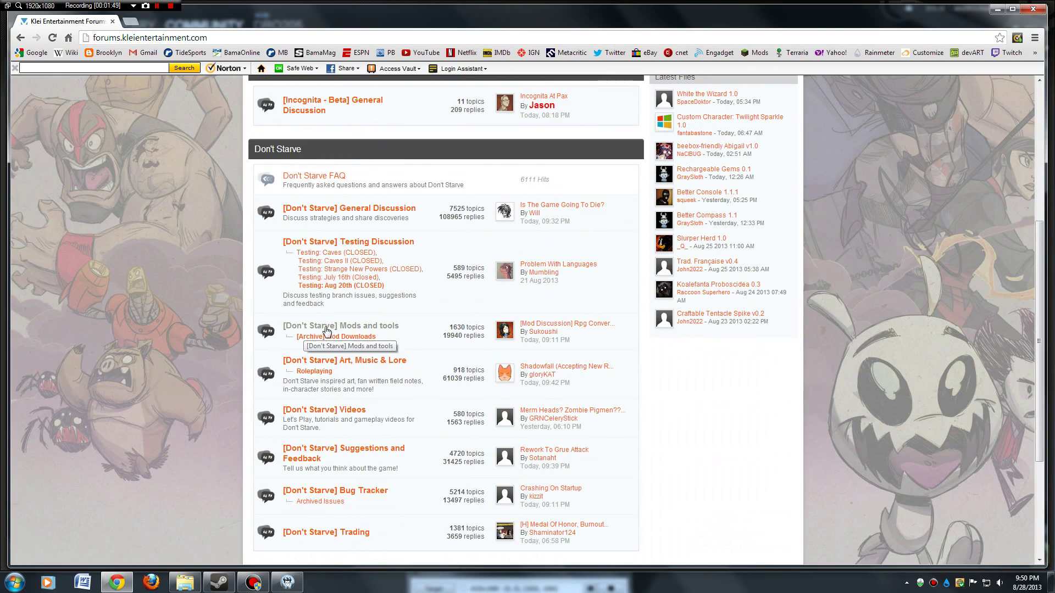
pyautogui.click(391, 330)
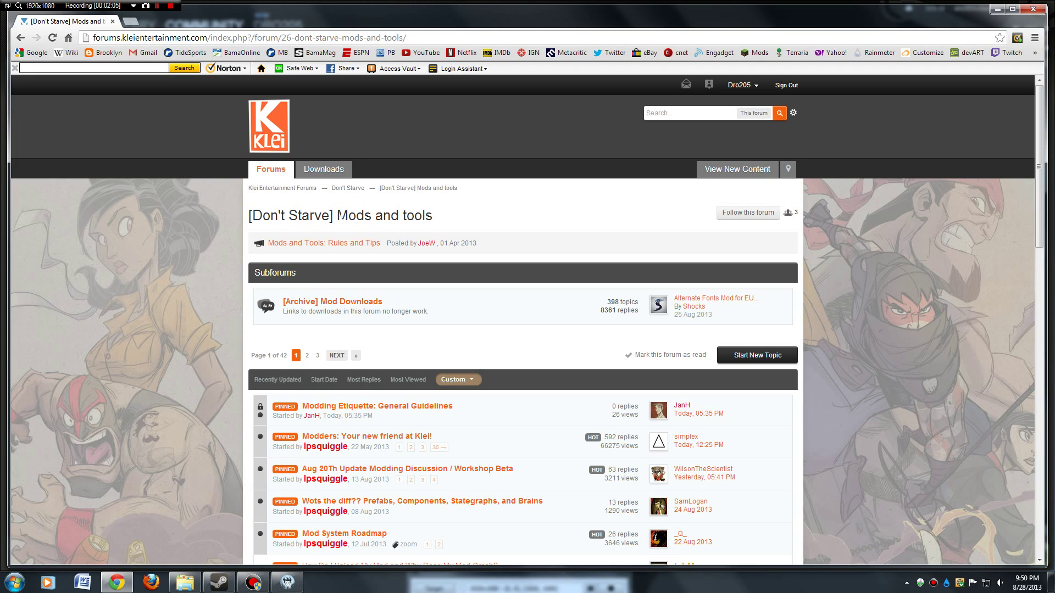
# Open the forum site's Downloads section and look through the What's New and Highest Rated mods.
pyautogui.click(329, 170)
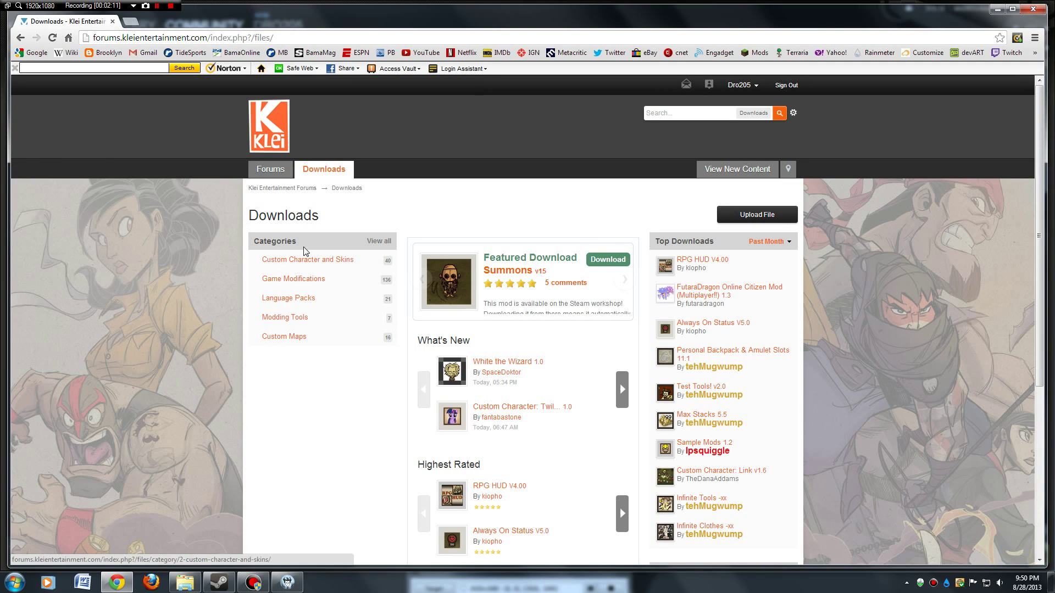
pyautogui.scroll(-2, 346, 318)
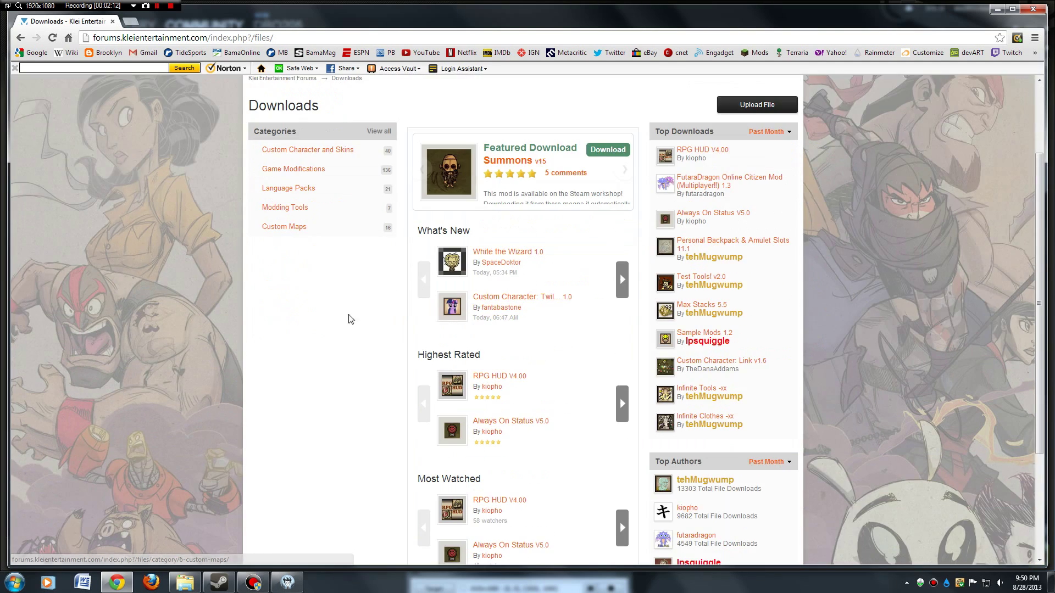
pyautogui.click(621, 281)
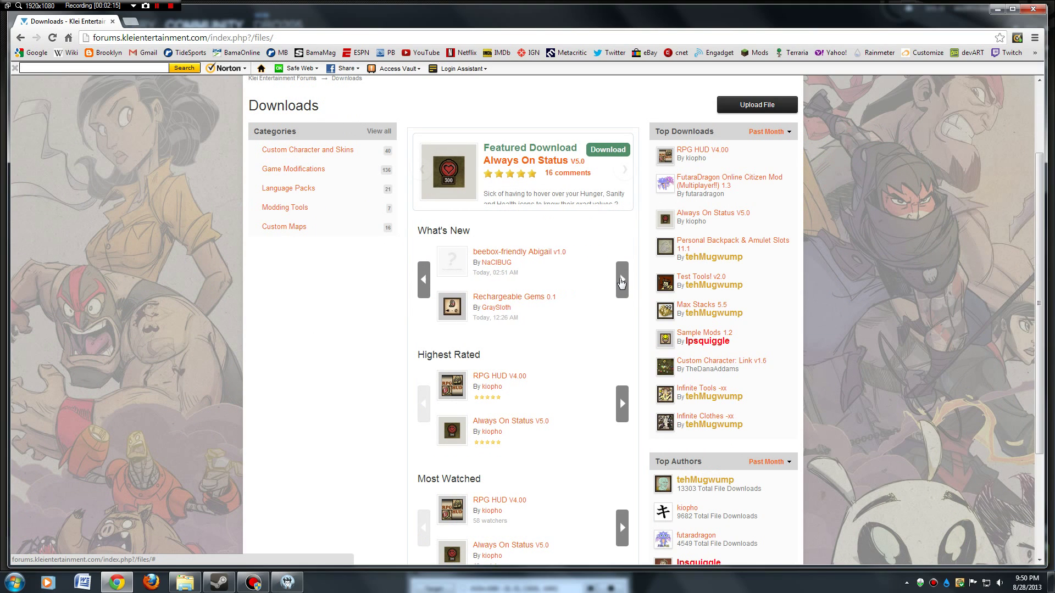
pyautogui.click(621, 281)
pyautogui.scroll(-3, 316, 372)
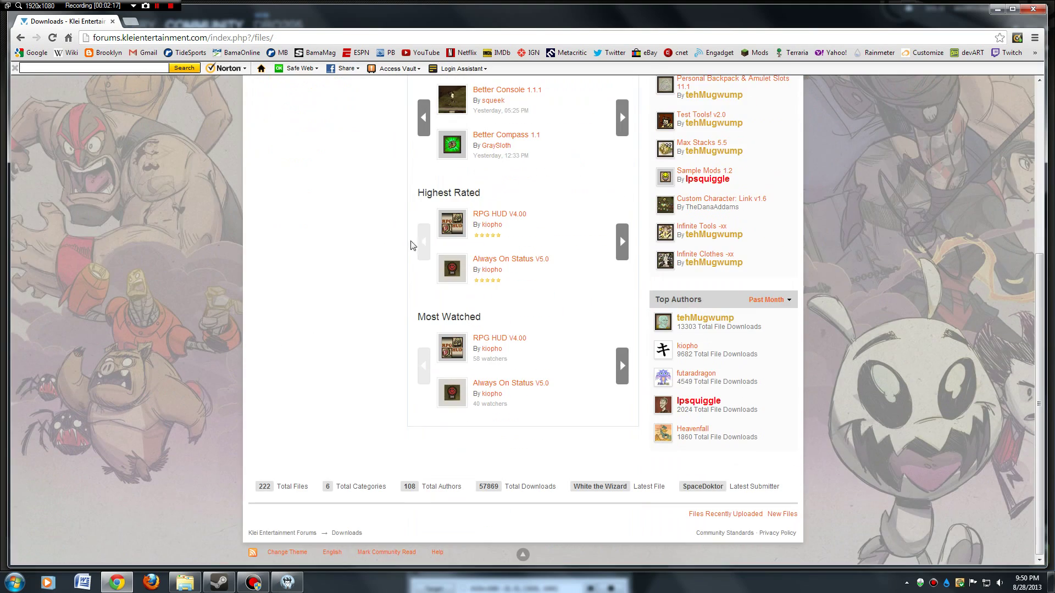
pyautogui.click(623, 243)
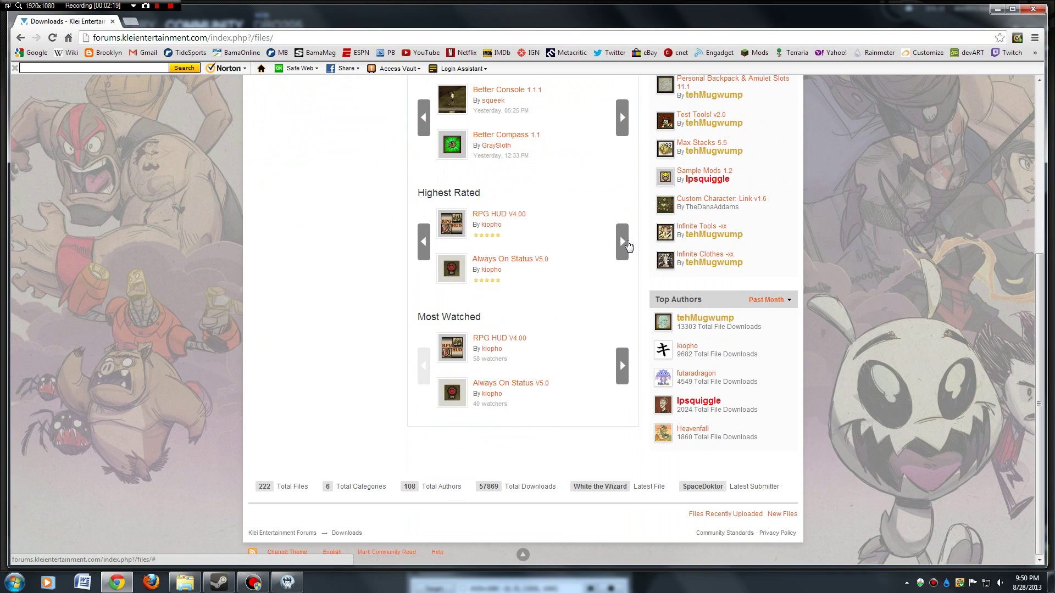
pyautogui.scroll(1, 610, 362)
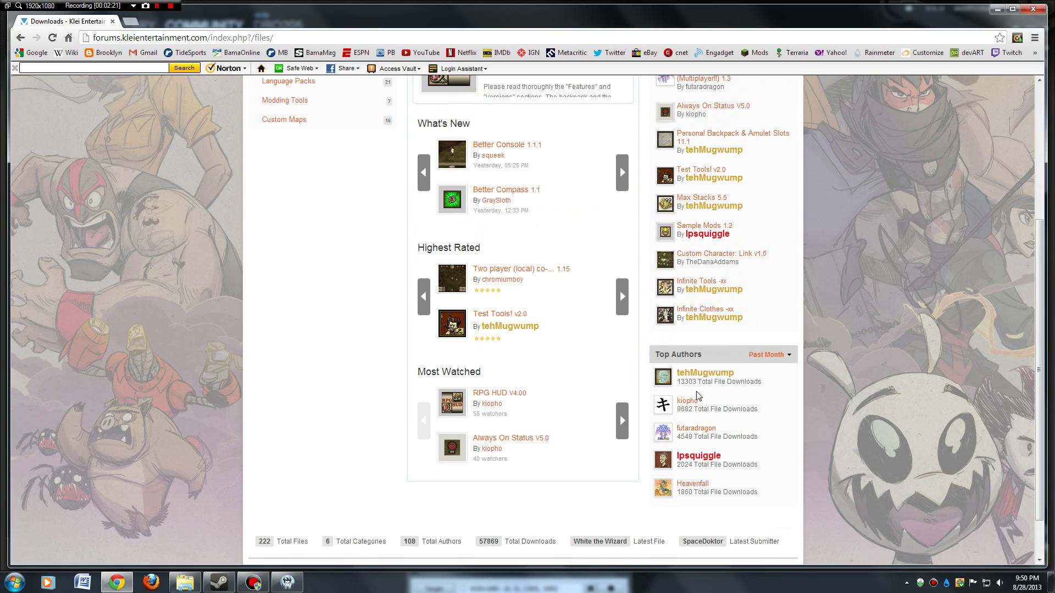
pyautogui.scroll(4, 690, 279)
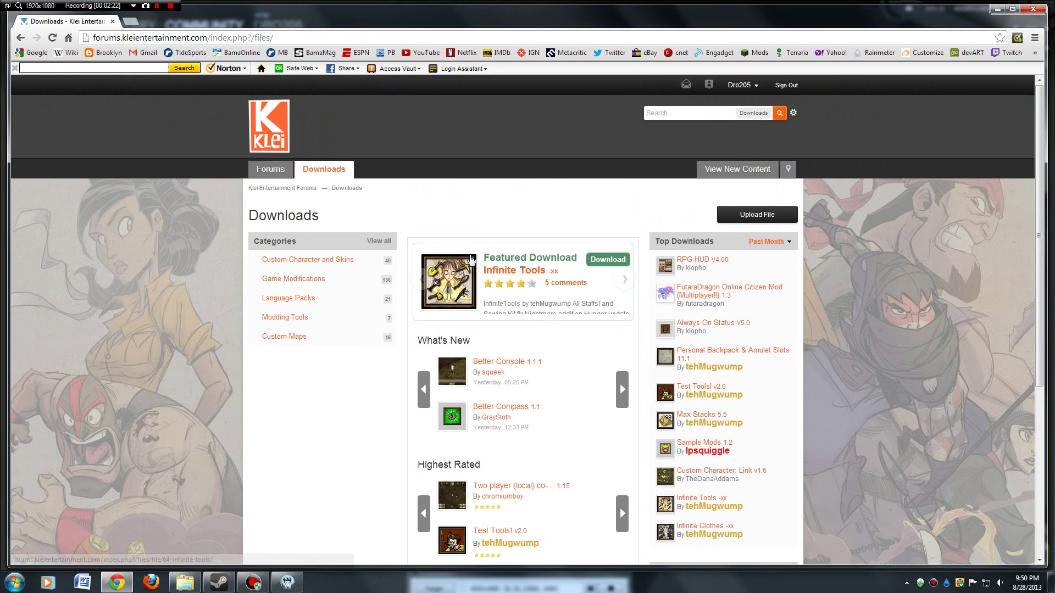
pyautogui.scroll(-2, 554, 427)
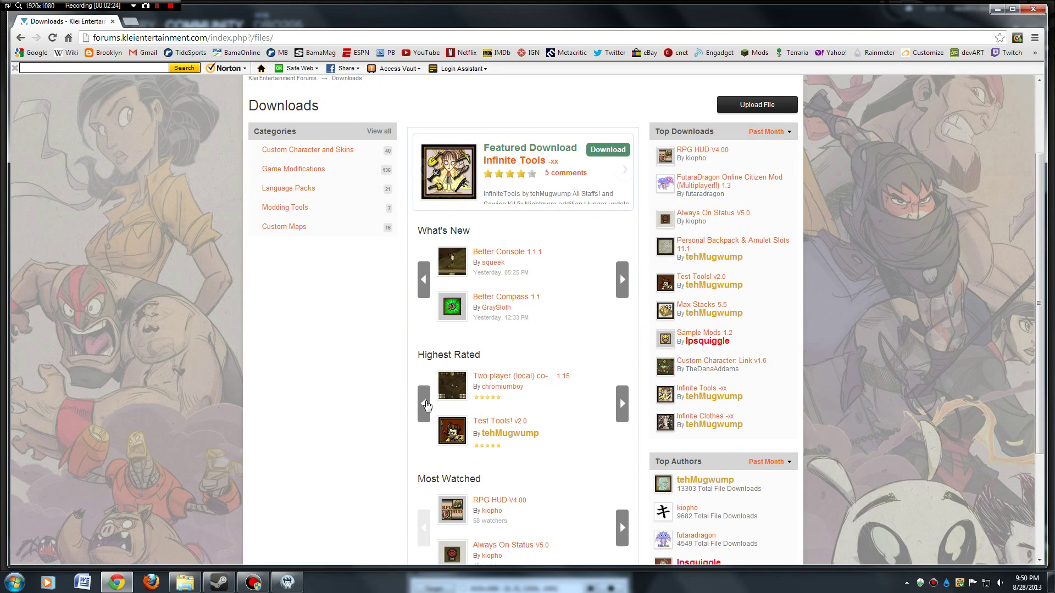
pyautogui.click(429, 404)
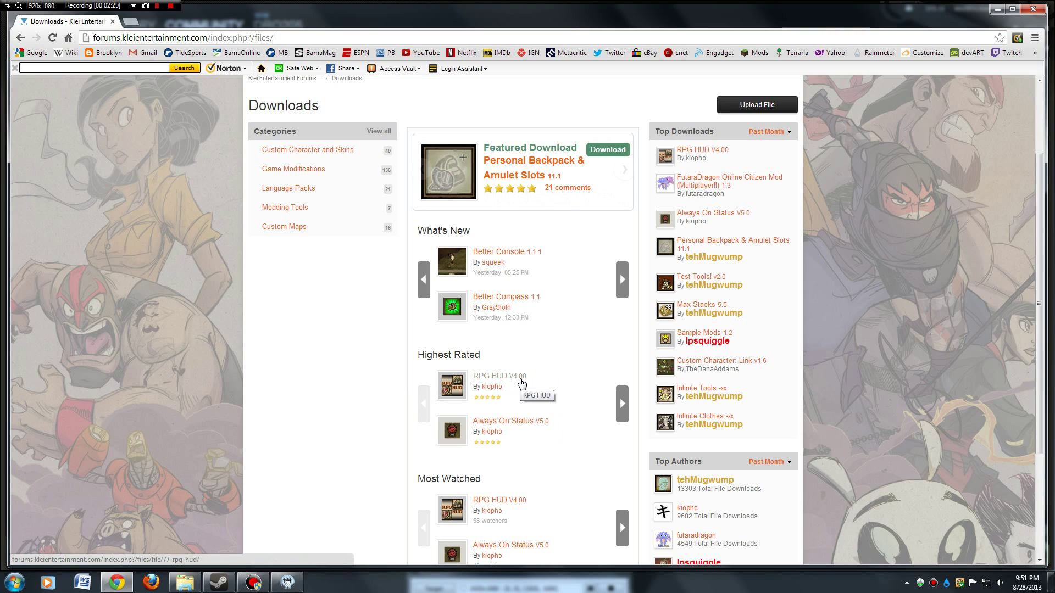
# Open the RPG HUD mod from the Highest Rated mods and bring up its downloadable files.
pyautogui.click(521, 379)
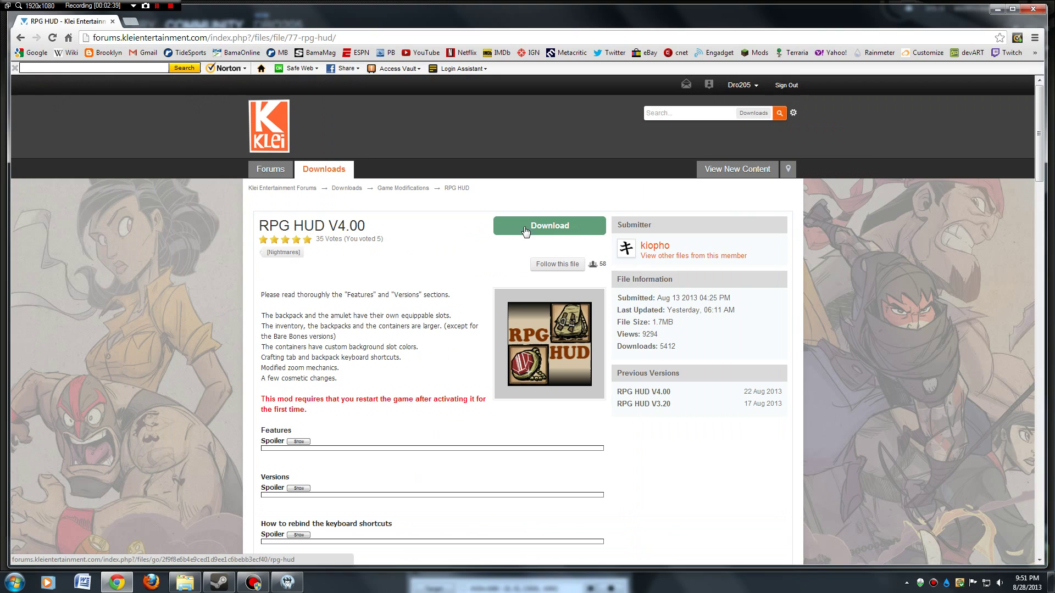
pyautogui.click(542, 232)
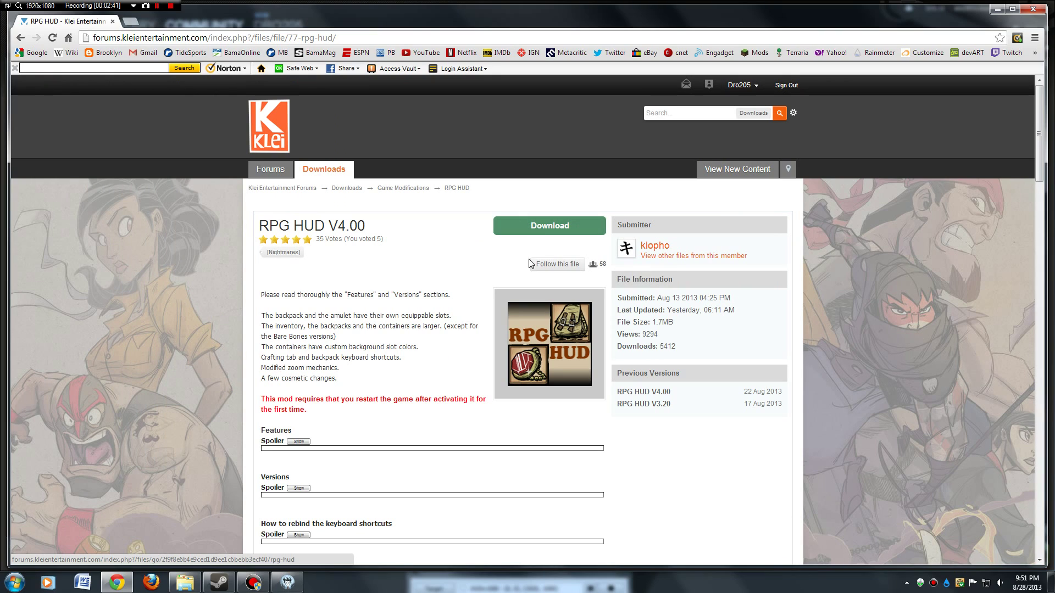
pyautogui.click(543, 232)
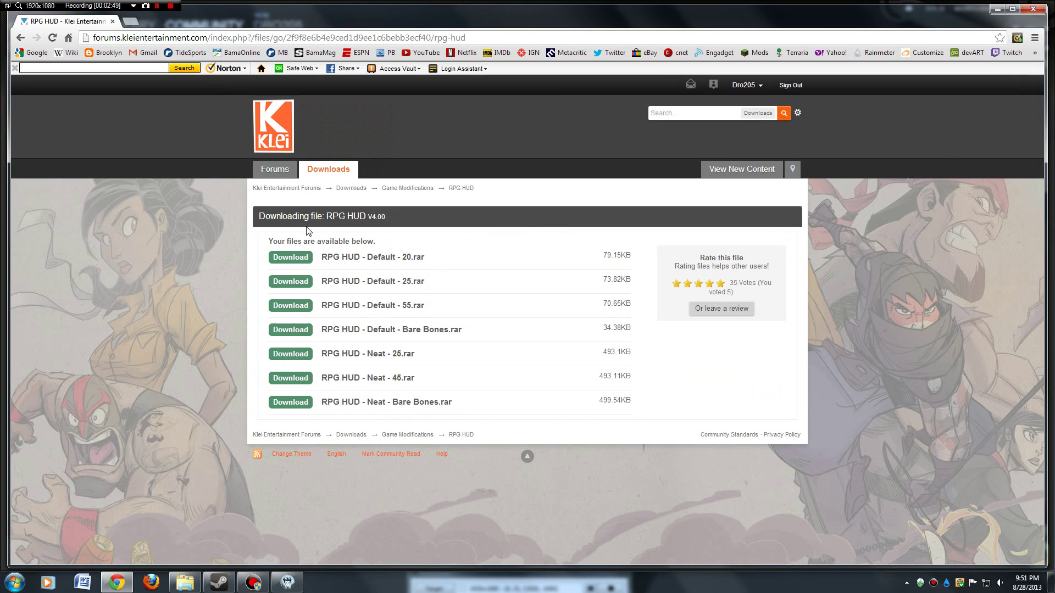
# Return to the RPG HUD mod page and reveal the Features spoiler to read it.
pyautogui.click(20, 37)
pyautogui.scroll(-3, 165, 253)
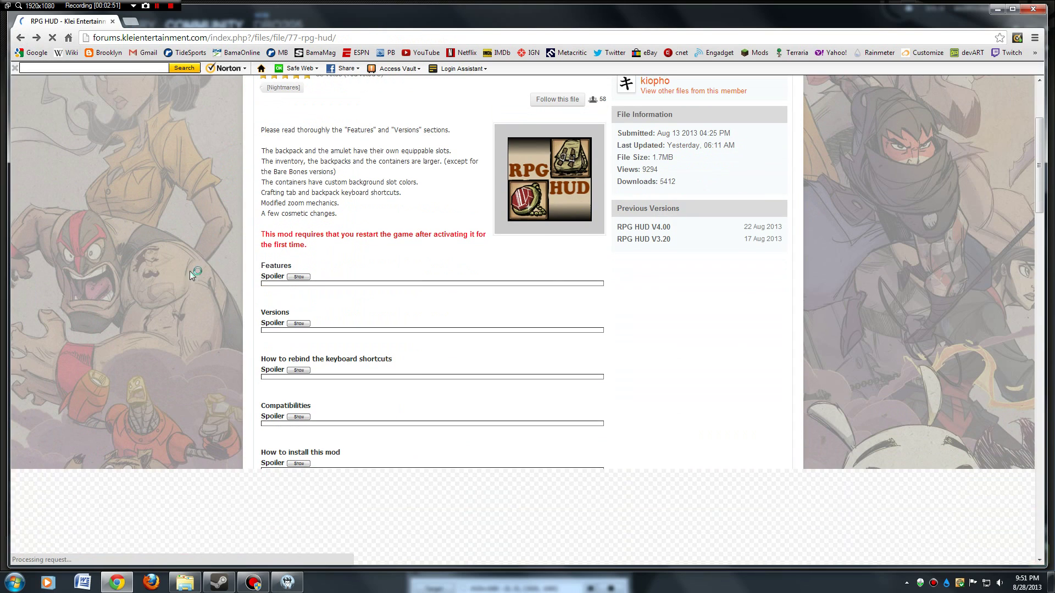
pyautogui.click(299, 277)
pyautogui.scroll(-2, 300, 307)
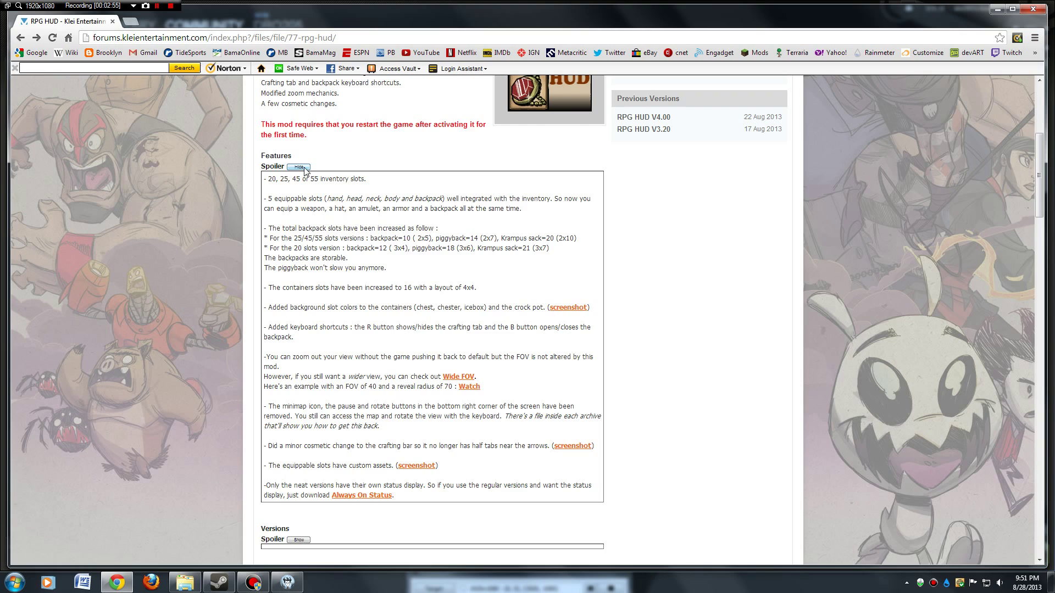
# Collapse the Features spoiler and return to the start of the RPG HUD mod page.
pyautogui.click(300, 167)
pyautogui.scroll(6, 248, 287)
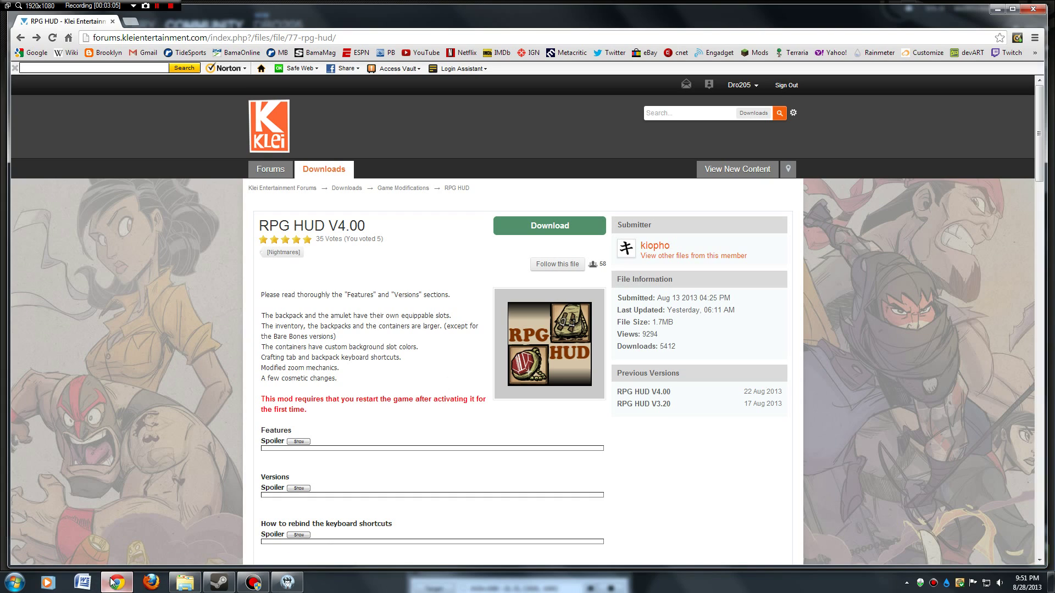
# Switch to Windows Explorer, open the Downloads folder and move its window aside so the mod page shows beside it.
pyautogui.click(12, 584)
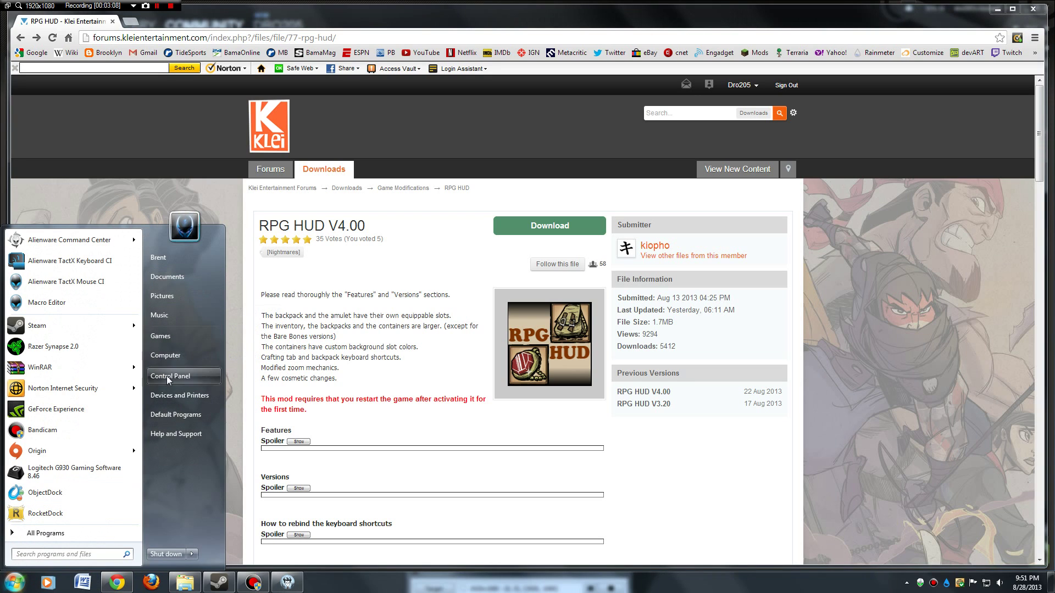
pyautogui.click(174, 354)
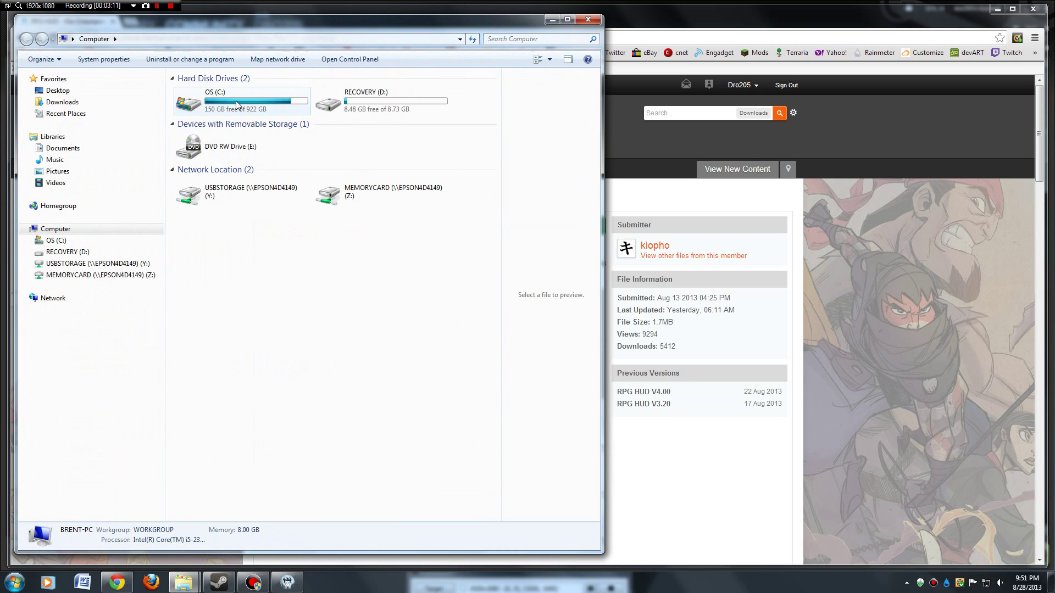
pyautogui.doubleClick(236, 100)
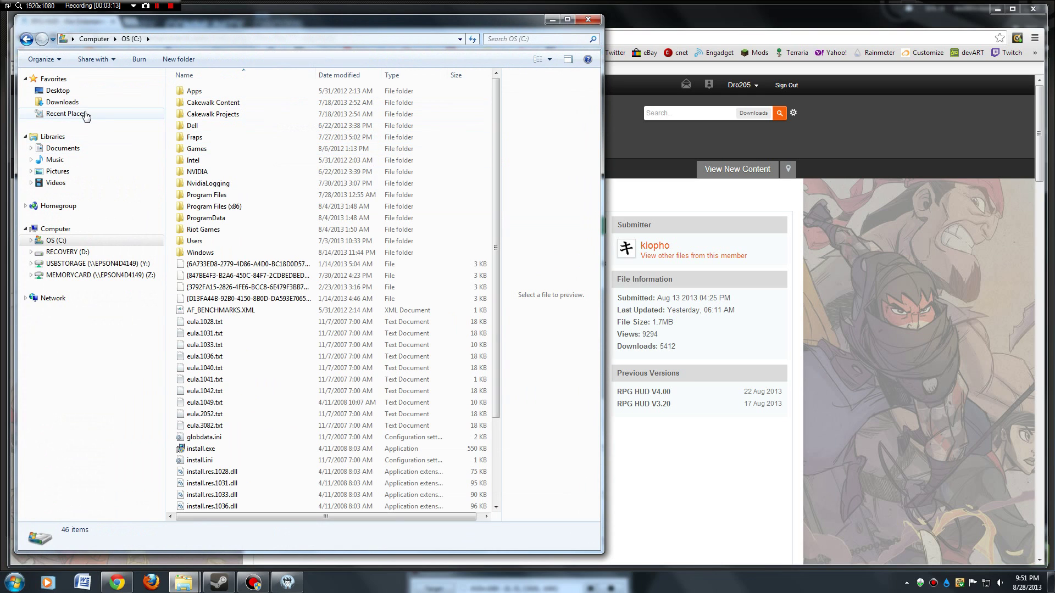
pyautogui.click(62, 102)
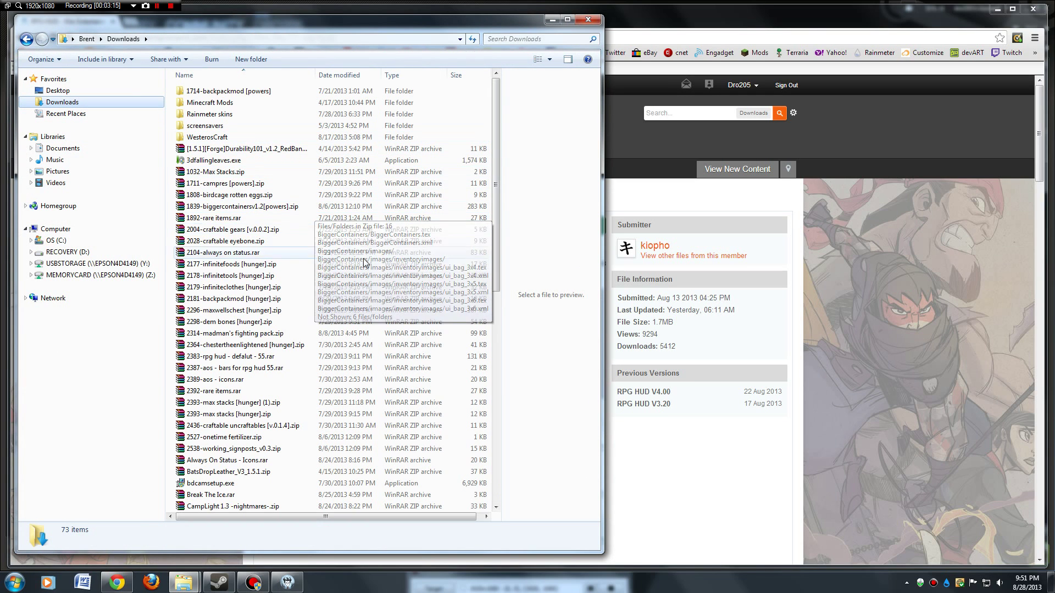
pyautogui.moveTo(453, 35); pyautogui.dragTo(929, 29)
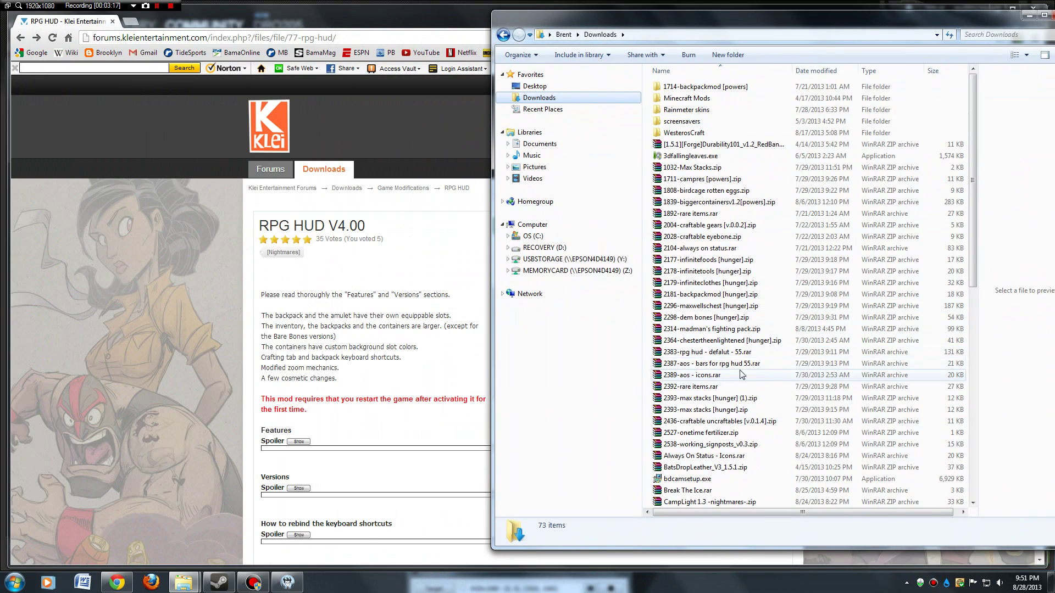
# Open the downloaded archive 2383-rpg hud - defalut - 55.rar with WinRAR archiver.
pyautogui.click(706, 355)
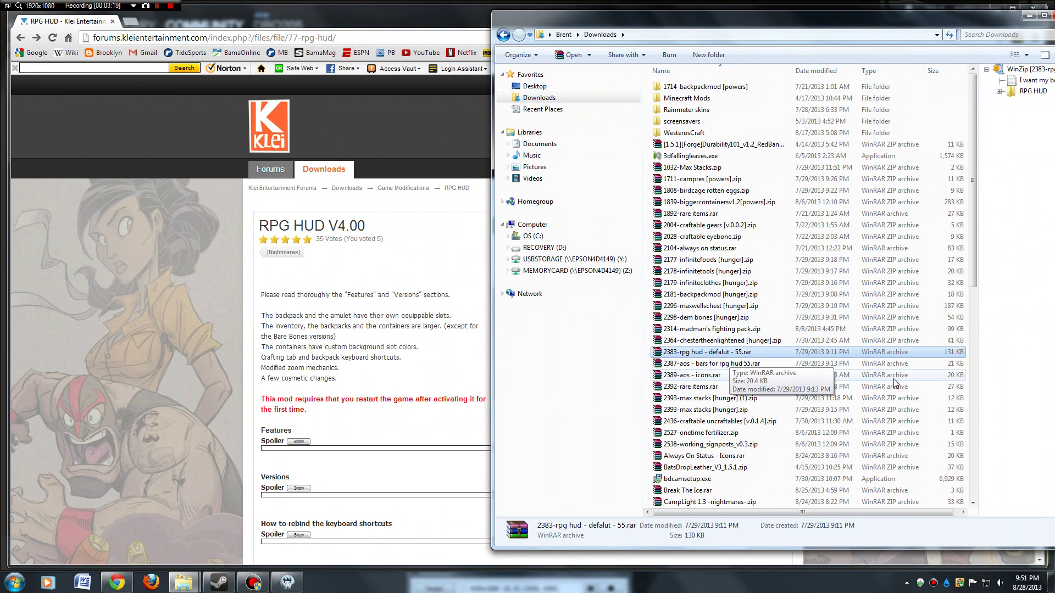
pyautogui.doubleClick(711, 354)
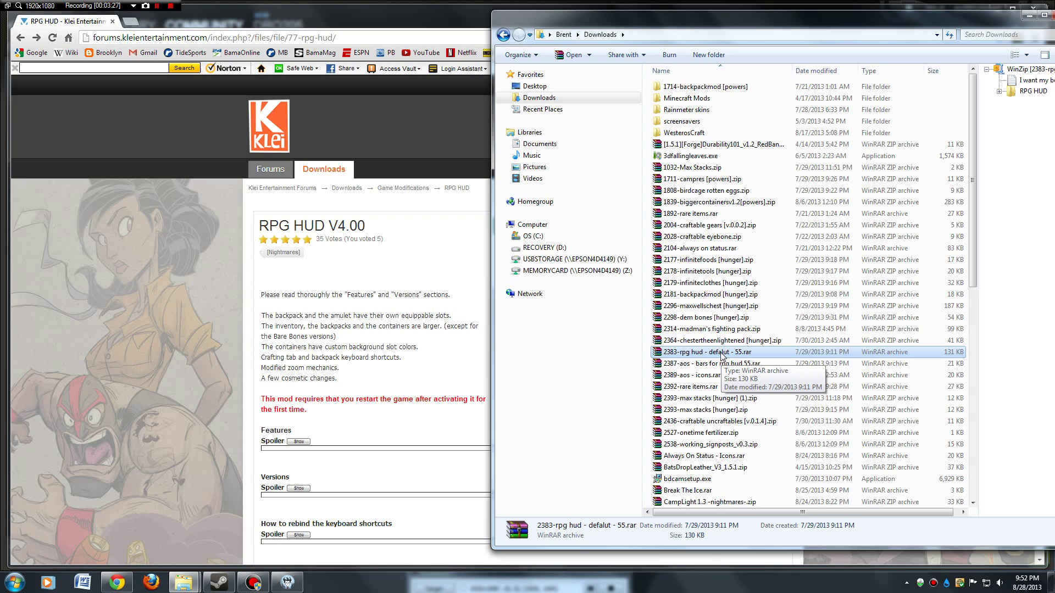
pyautogui.rightClick(721, 355)
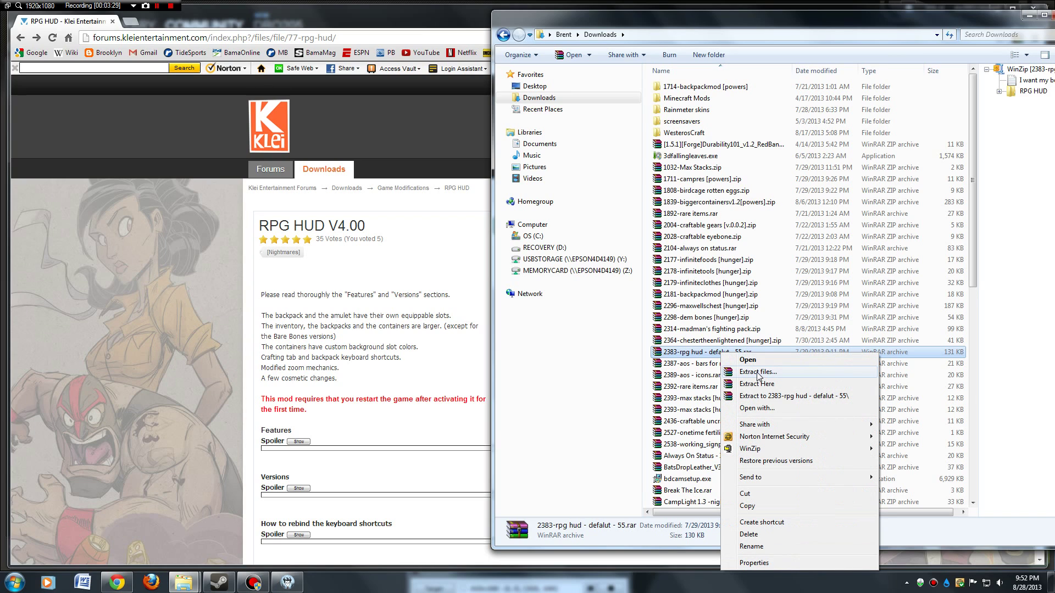
pyautogui.click(762, 409)
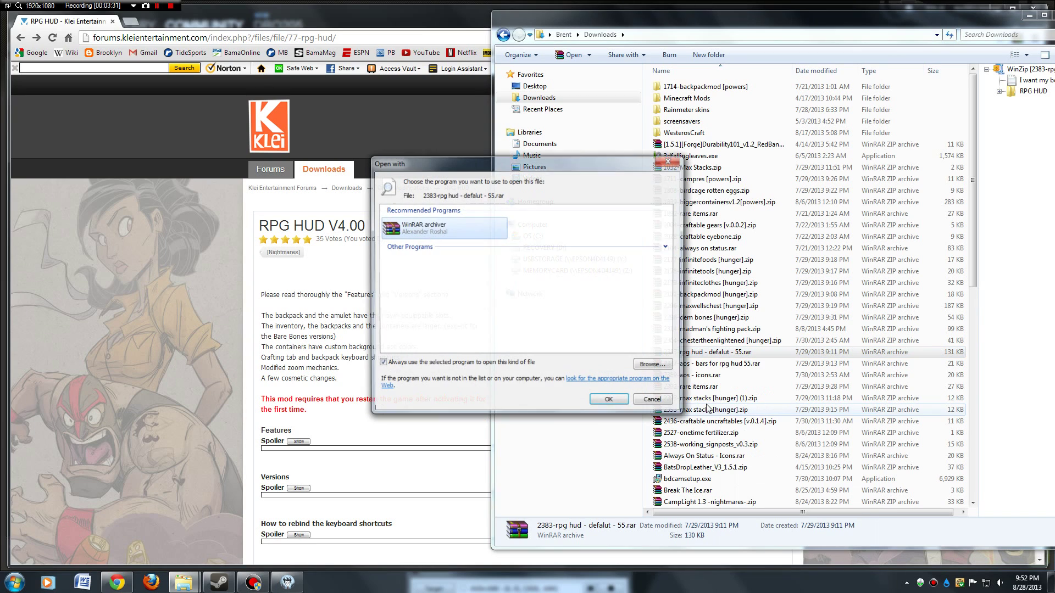
pyautogui.click(611, 402)
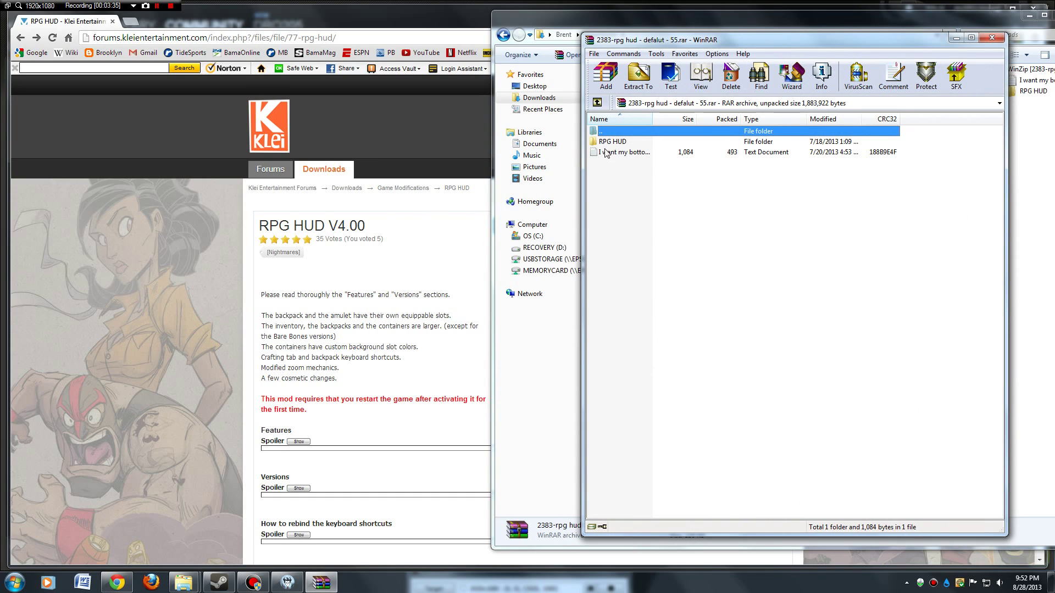
# In a new Explorer window, open the Steam folder inside Program Files (x86) on drive C.
pyautogui.click(15, 584)
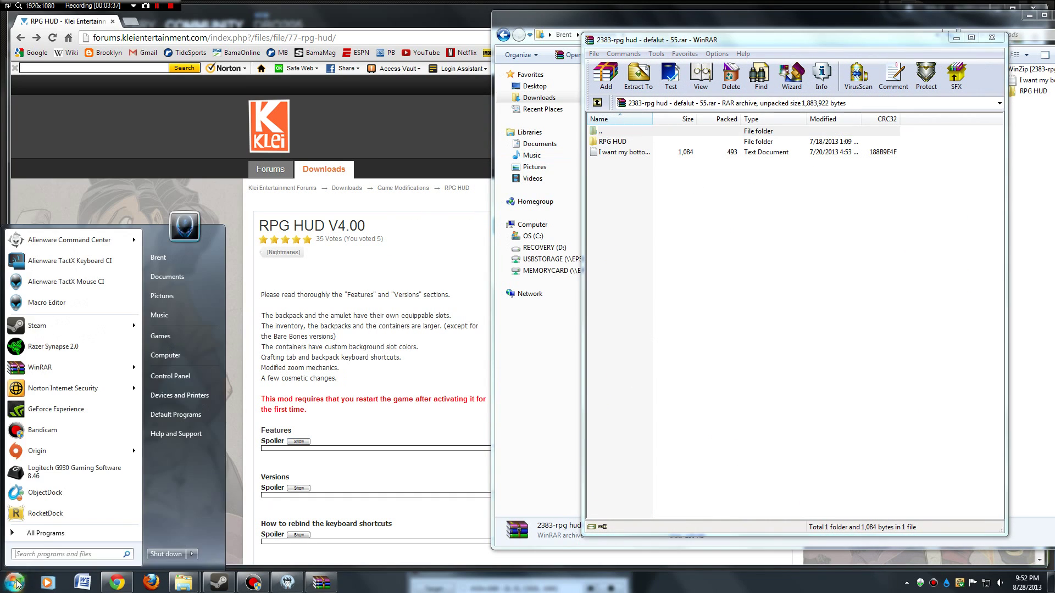
pyautogui.click(166, 357)
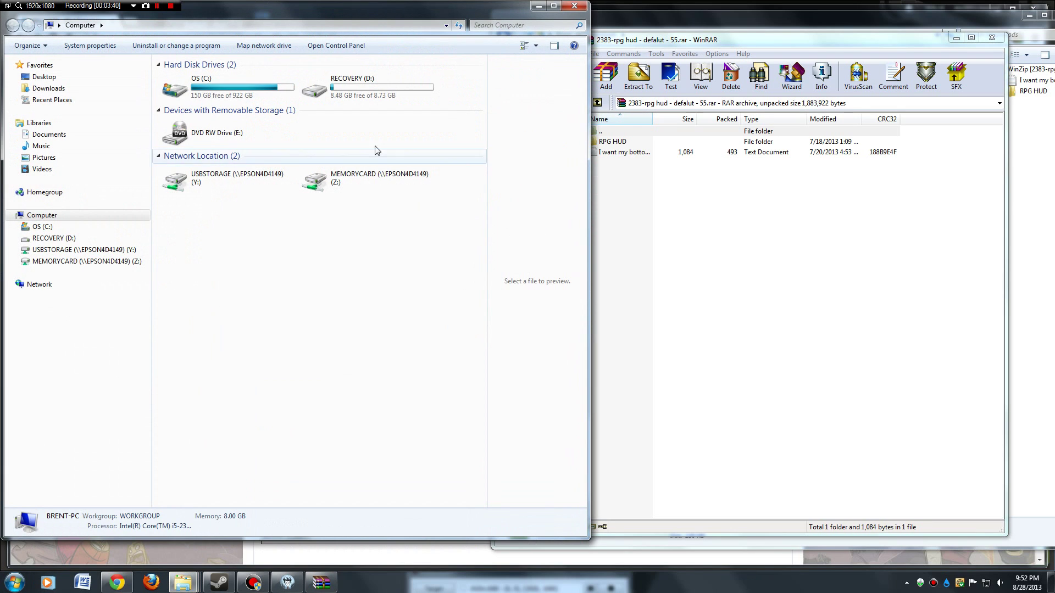
pyautogui.doubleClick(237, 93)
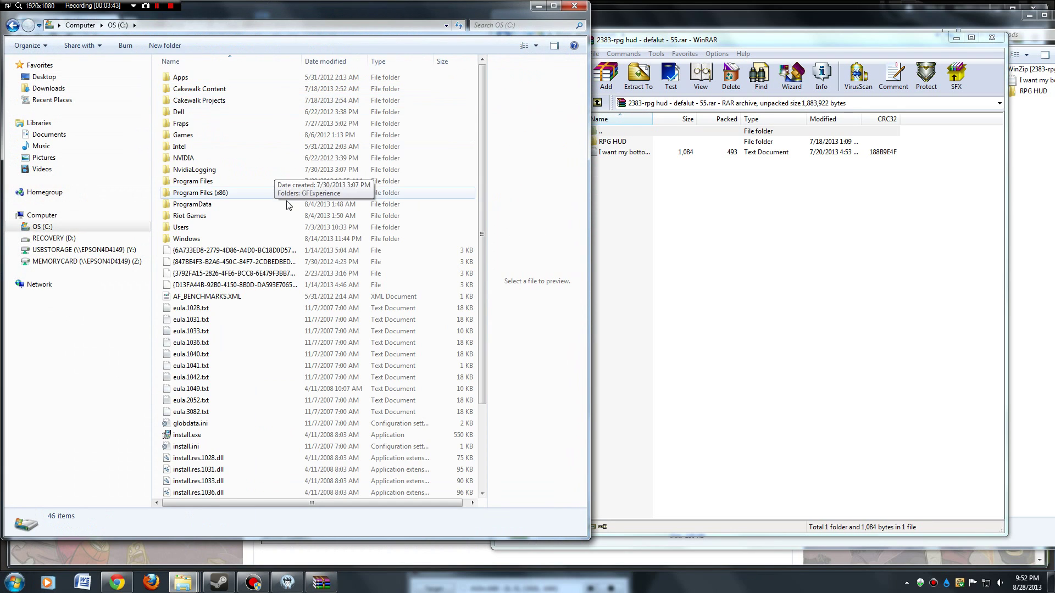
pyautogui.doubleClick(220, 194)
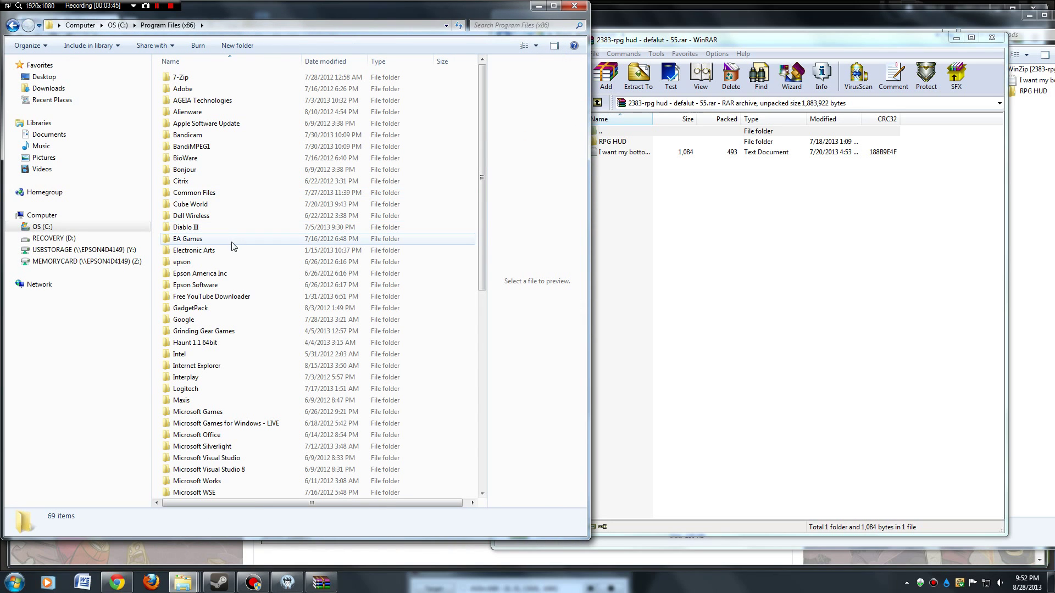
pyautogui.scroll(-9, 221, 318)
pyautogui.scroll(-2, 228, 316)
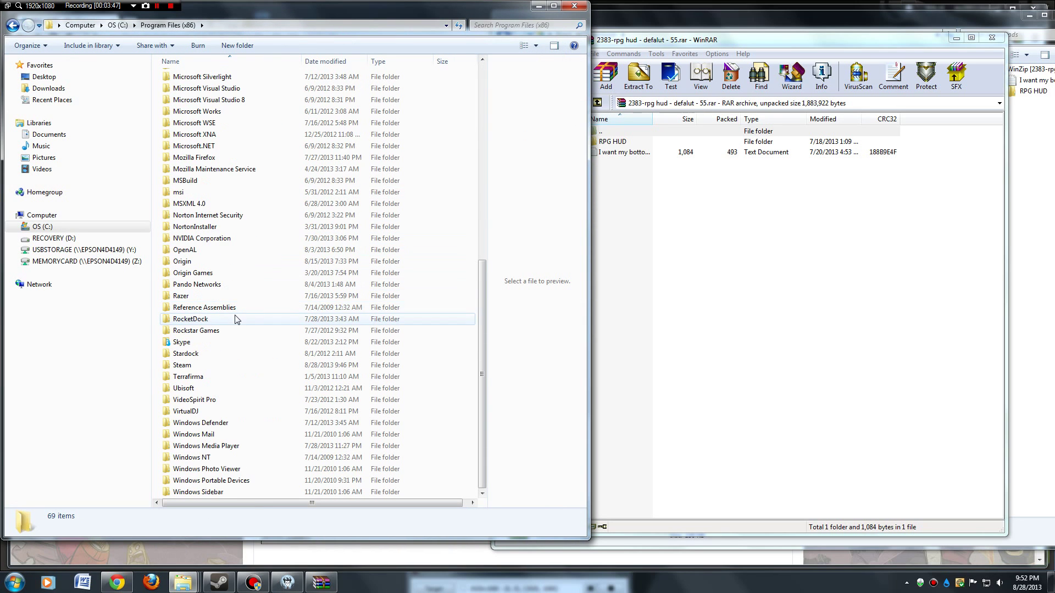
pyautogui.doubleClick(196, 367)
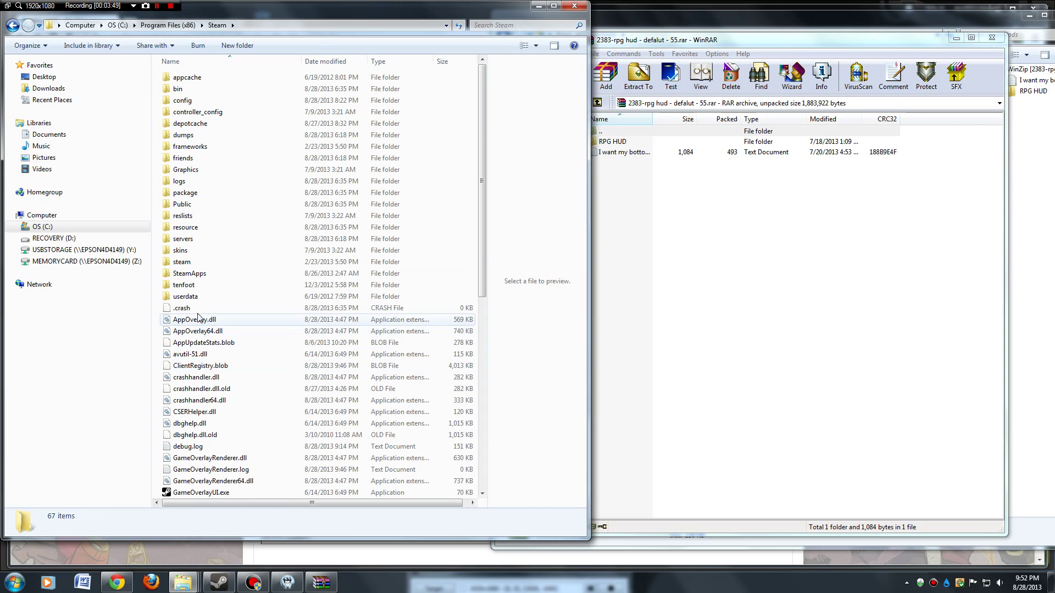
# Open SteamApps, common, dont_starve and its mods folder, narrowing the window so the WinRAR archive is fully visible beside it.
pyautogui.doubleClick(201, 276)
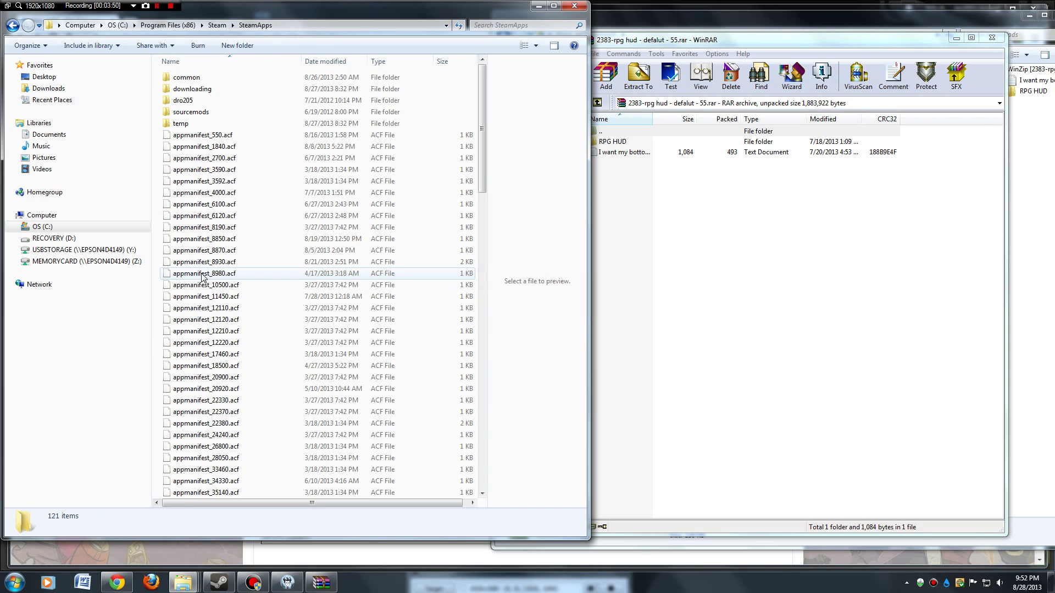
pyautogui.doubleClick(187, 79)
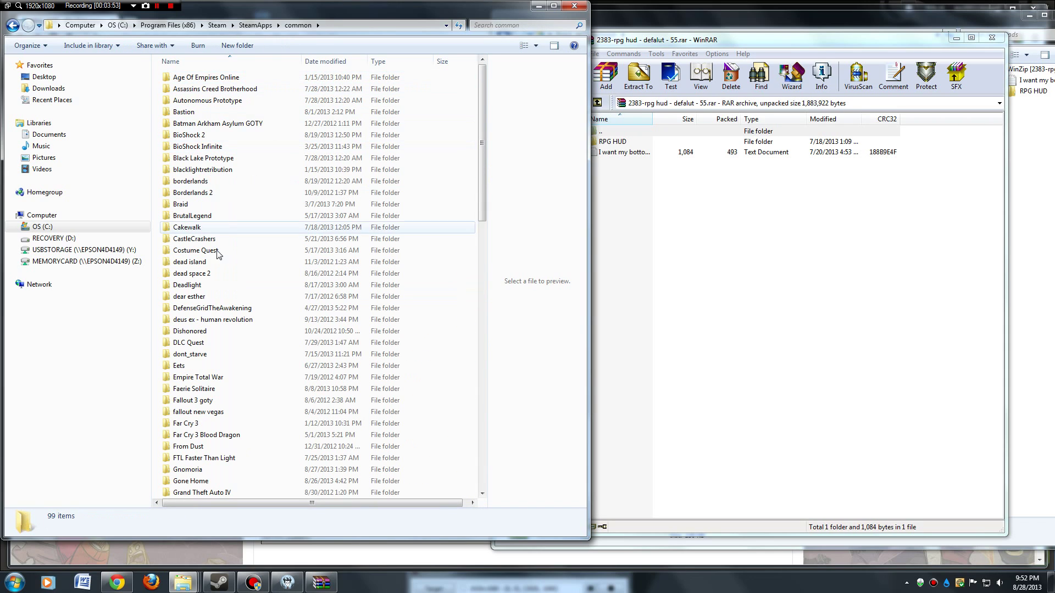
pyautogui.doubleClick(204, 360)
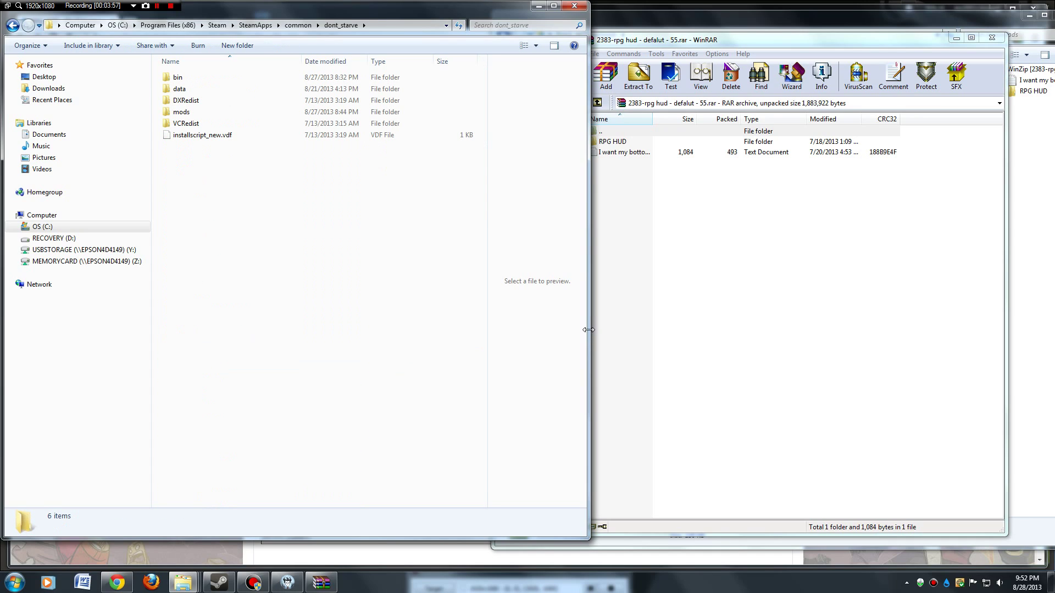
pyautogui.moveTo(589, 330); pyautogui.dragTo(558, 333)
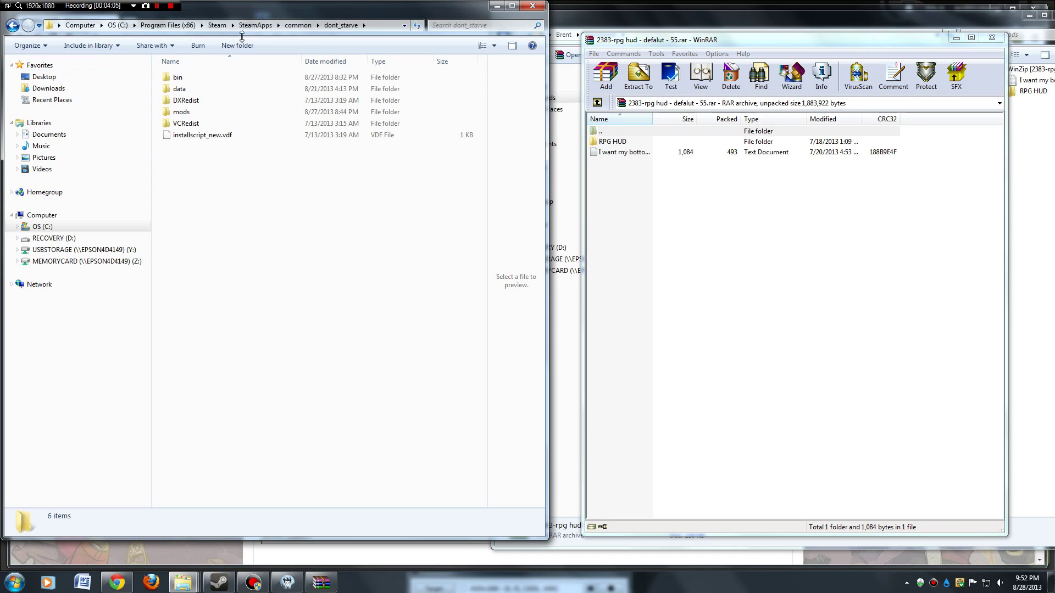
pyautogui.doubleClick(186, 114)
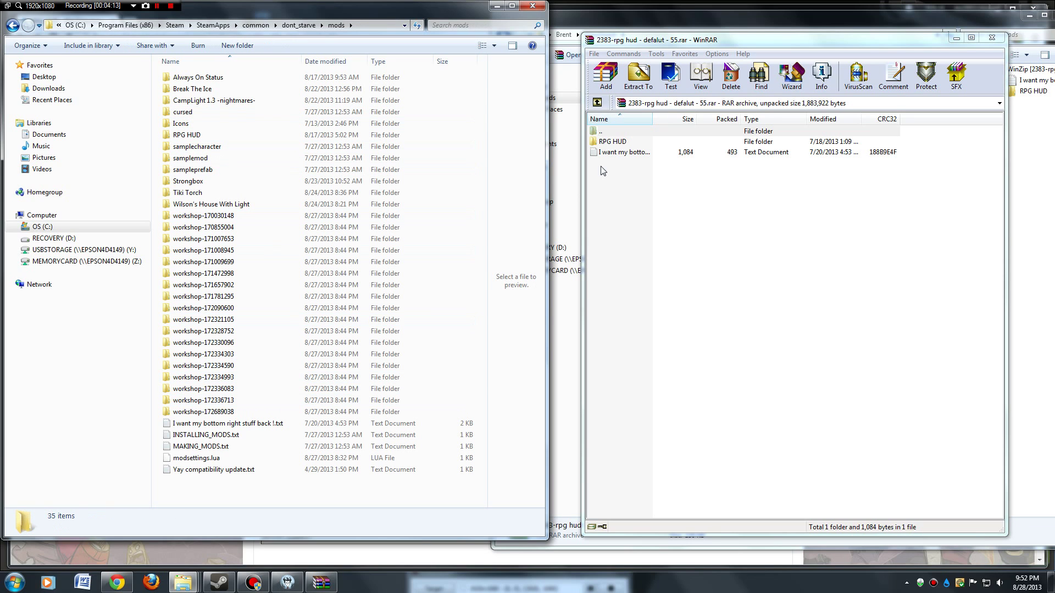
# Select the RPG HUD folder in the archive, and close the mods folder, WinRAR and Downloads windows.
pyautogui.moveTo(620, 144)
pyautogui.mouseDown()
pyautogui.moveTo(268, 282)
pyautogui.moveTo(632, 156)
pyautogui.mouseUp()
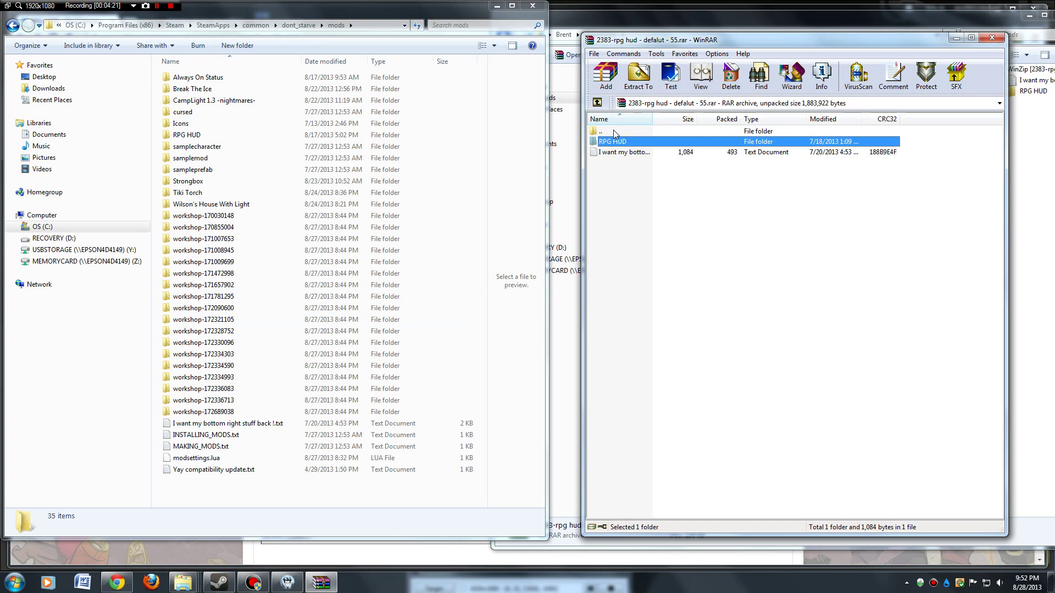
pyautogui.click(532, 6)
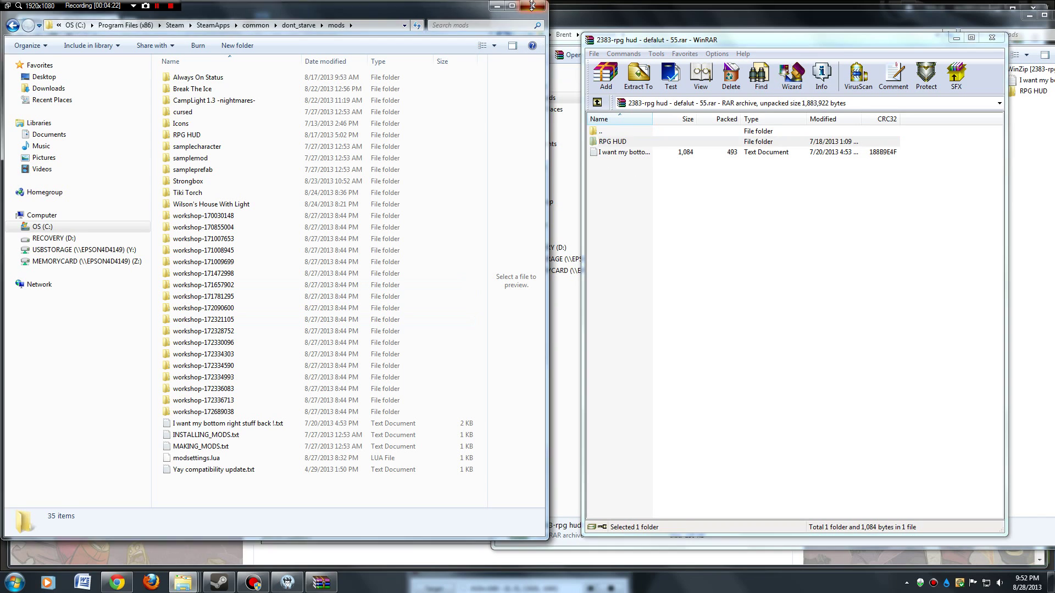
pyautogui.click(993, 38)
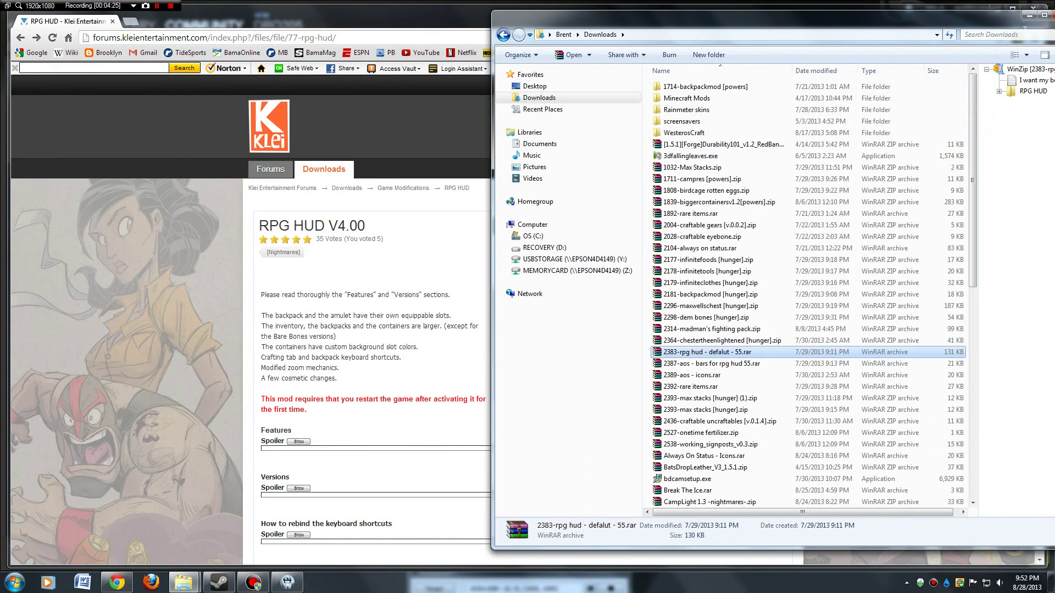
pyautogui.moveTo(972, 13); pyautogui.dragTo(879, 25)
pyautogui.click(973, 28)
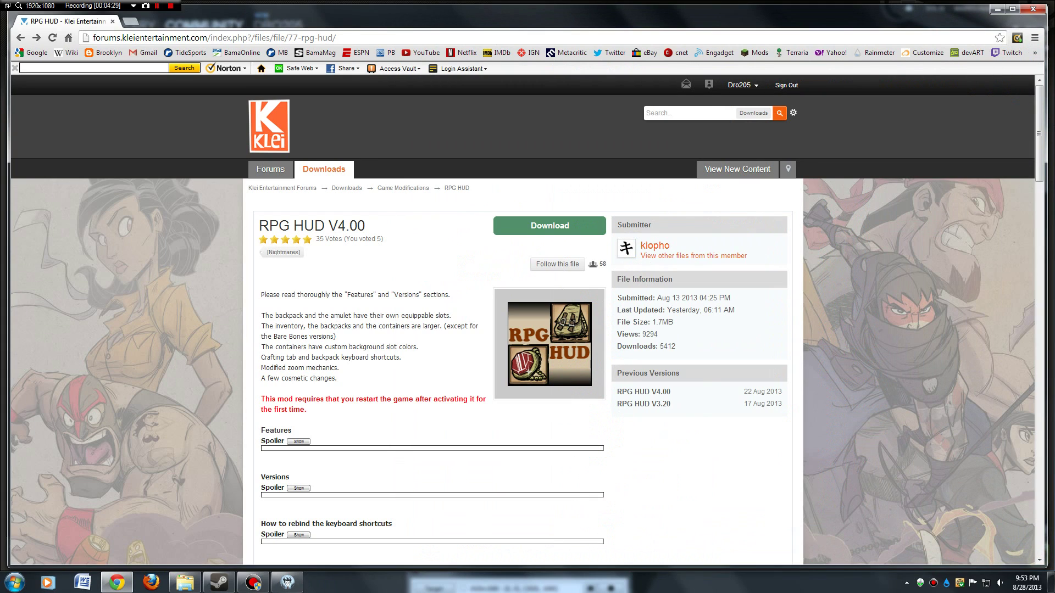
# Switch to the Don't Starve game, open its Mods screen and page through the installed mods.
pyautogui.click(297, 584)
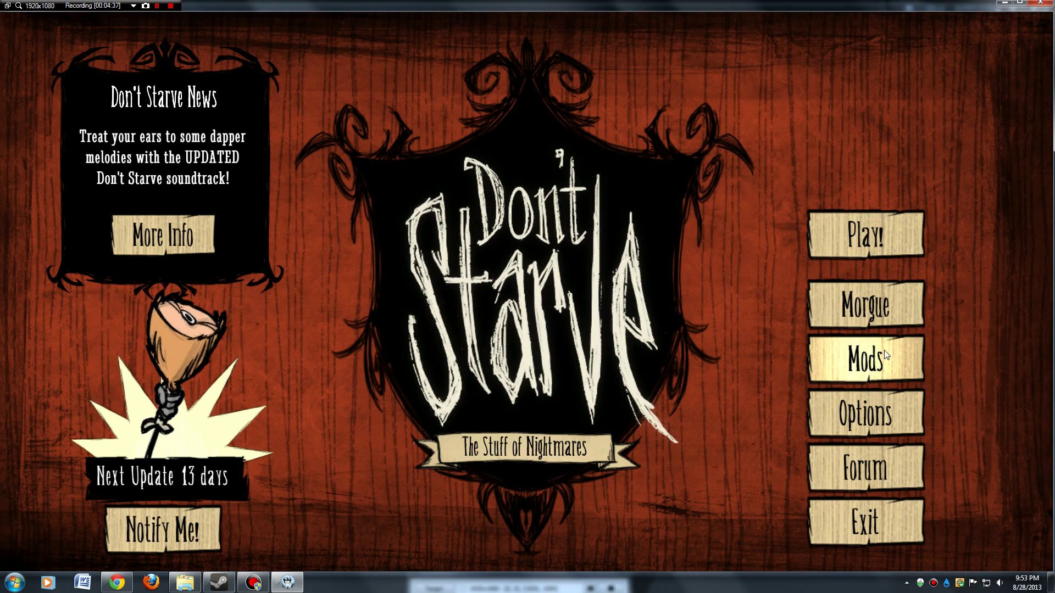
pyautogui.click(861, 372)
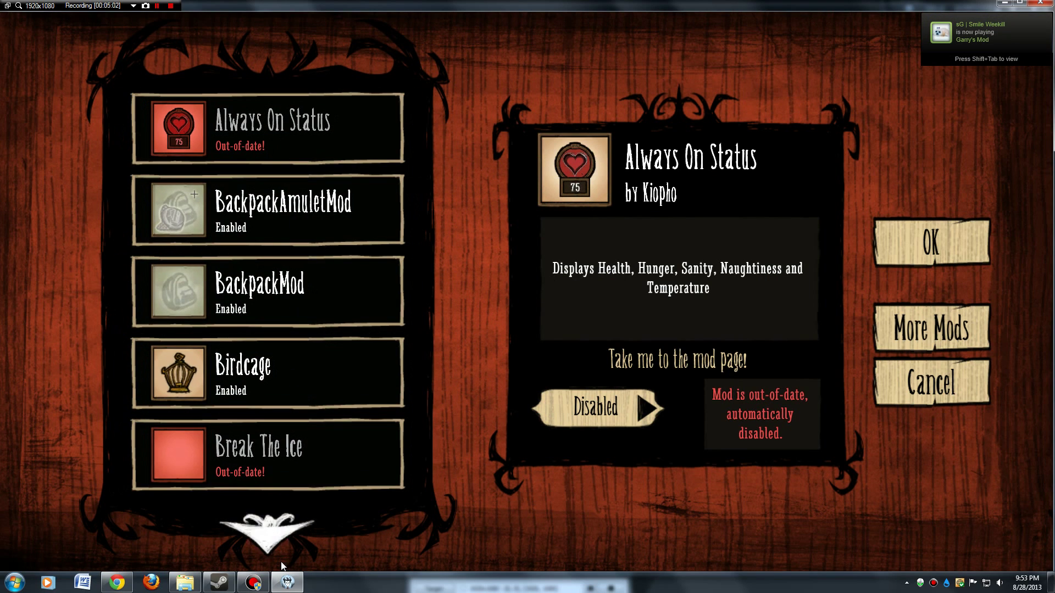
pyautogui.click(281, 542)
pyautogui.click(268, 55)
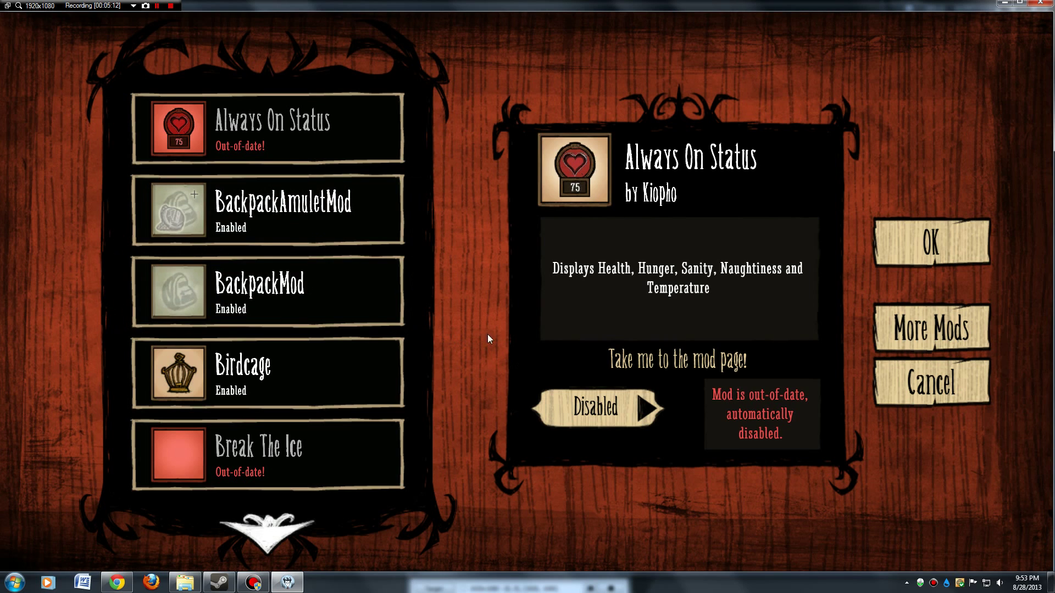
# Toggle BackpackAmuletMod between Disabled and Enabled, leave it Enabled and accept the mod settings.
pyautogui.click(292, 213)
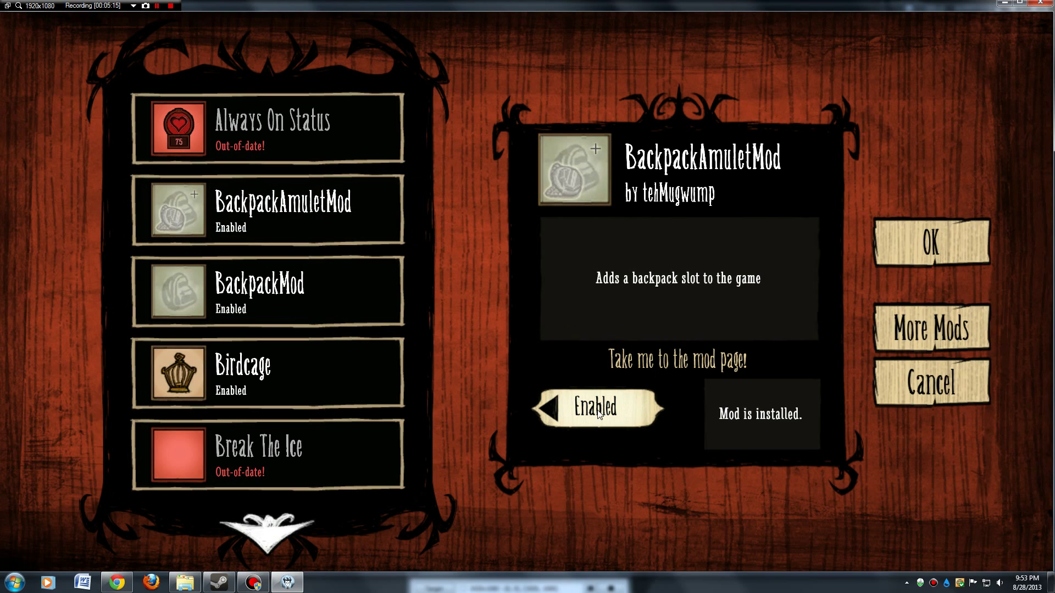
pyautogui.click(549, 409)
pyautogui.click(639, 405)
pyautogui.click(550, 410)
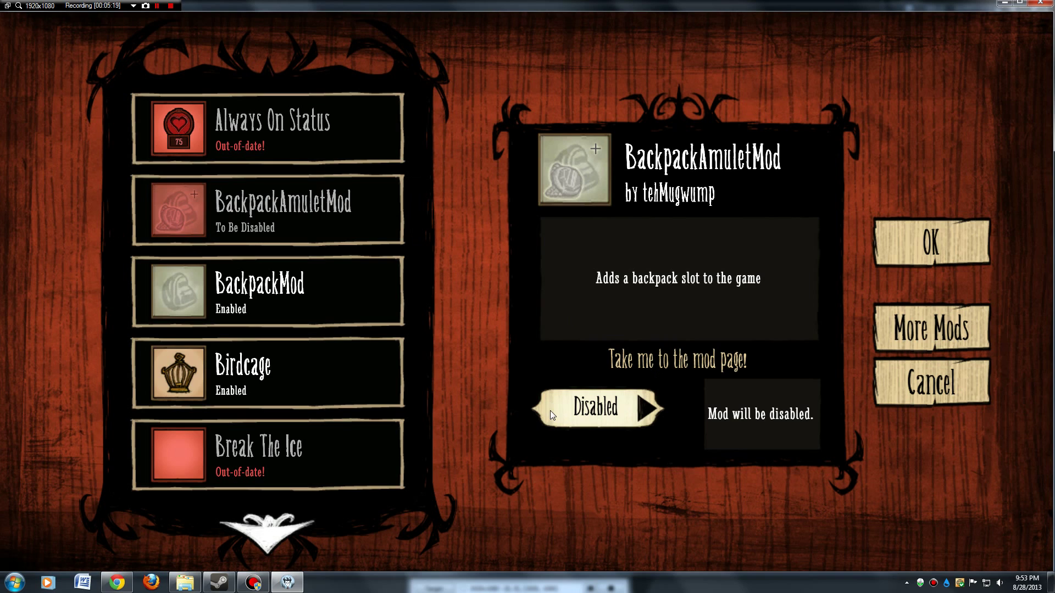
pyautogui.click(642, 409)
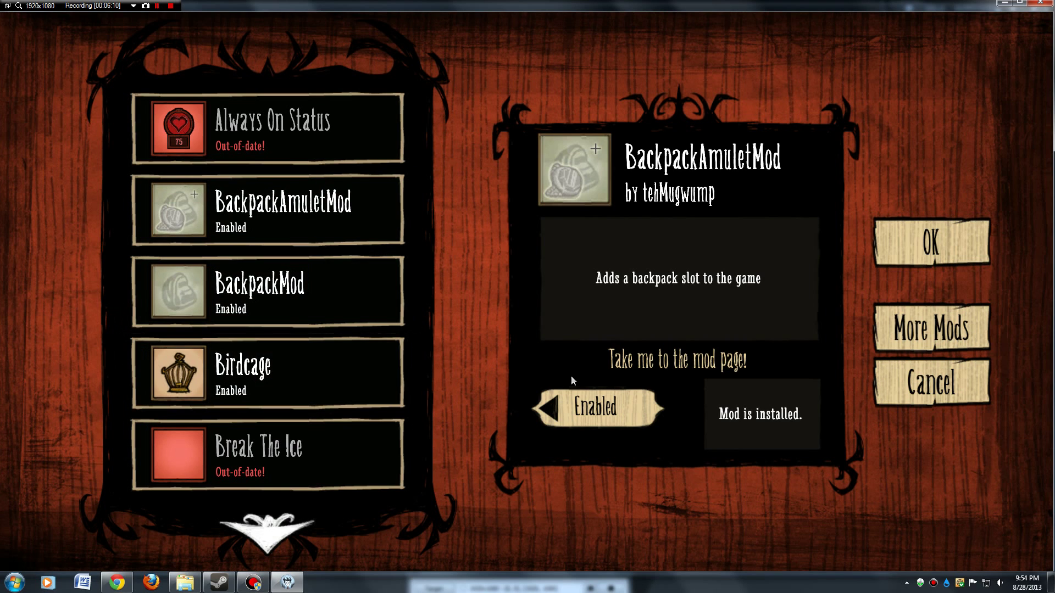
pyautogui.click(941, 250)
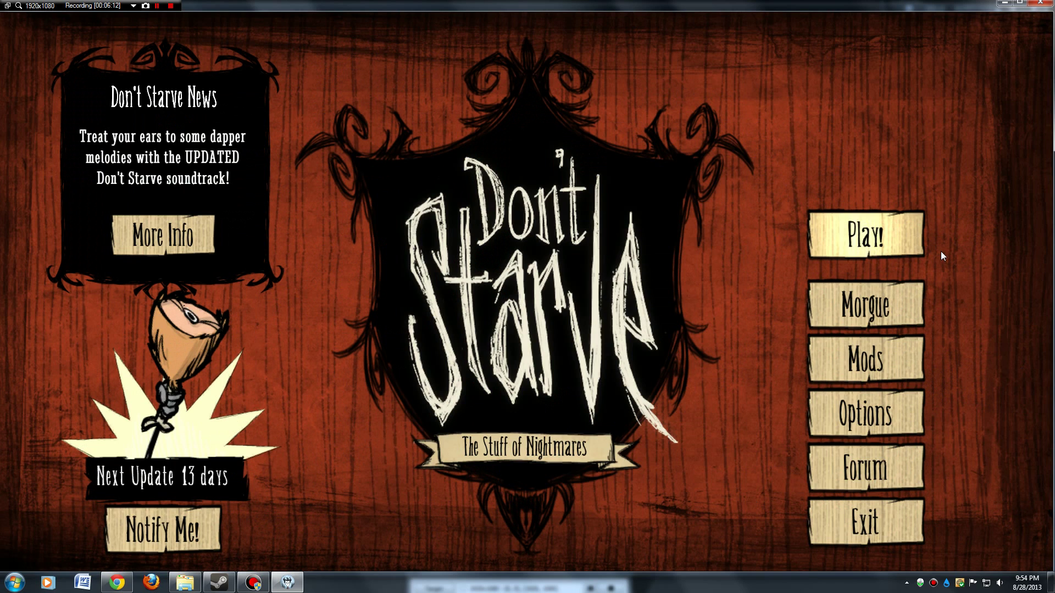